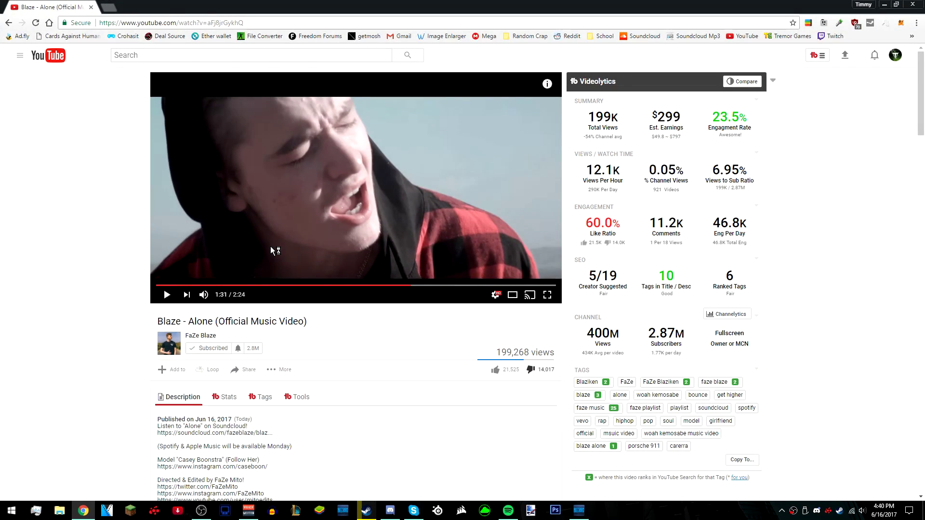
Go to getpaint.net in a new tab and start the paint.net 4.0.16 download.
key(ctrl+t)
text(getpaint.ne)
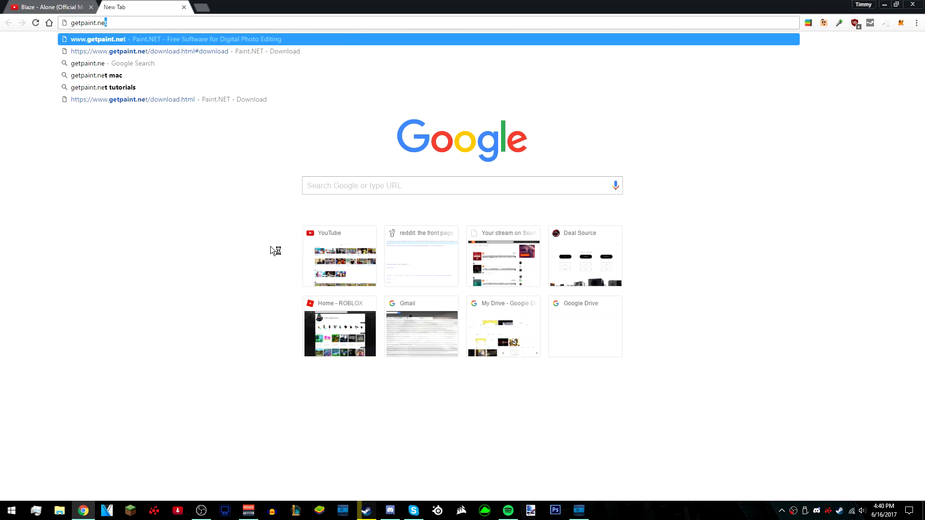
key(Return)
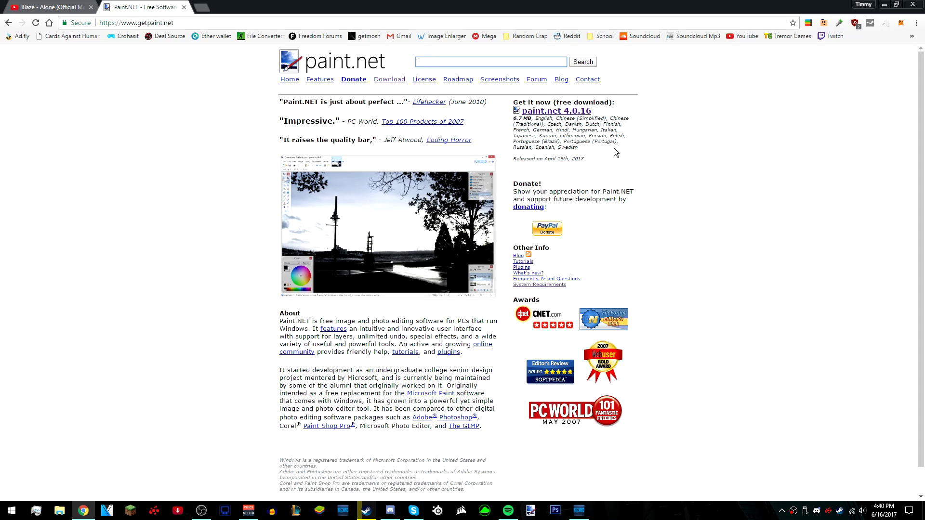
click(533, 110)
click(524, 335)
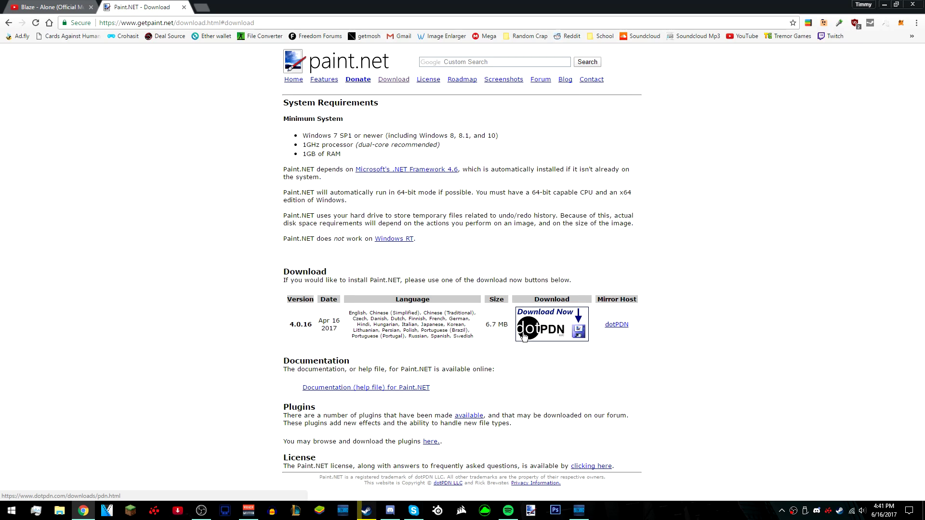
click(603, 103)
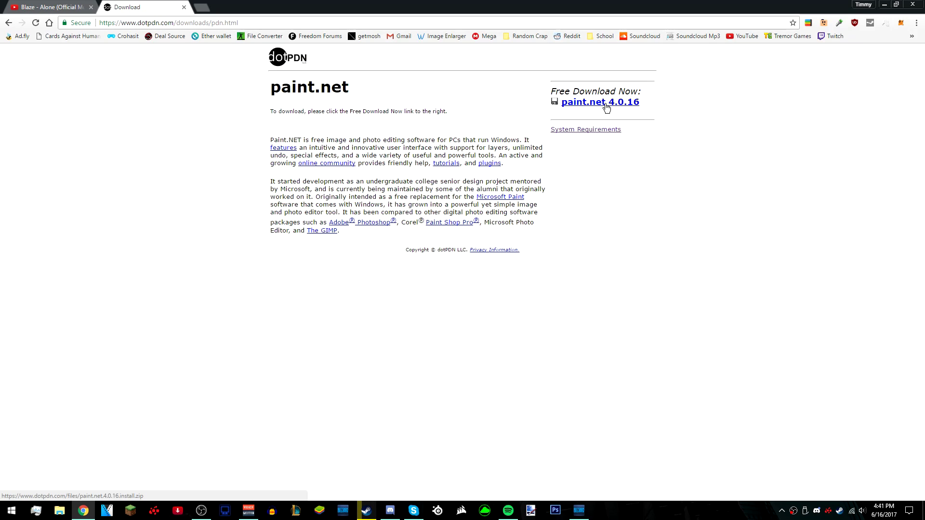
Cancel the zip download, close the tab and bring paint.net to the front.
click(99, 489)
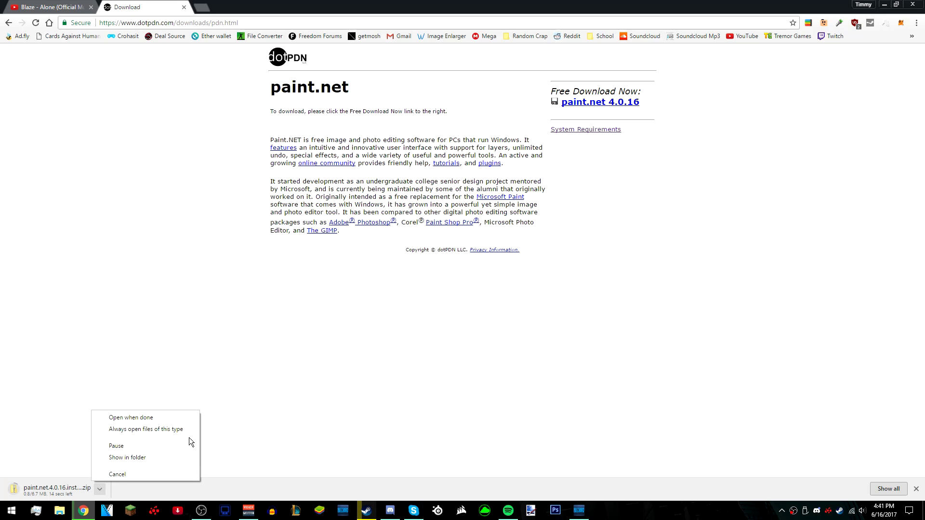
click(156, 475)
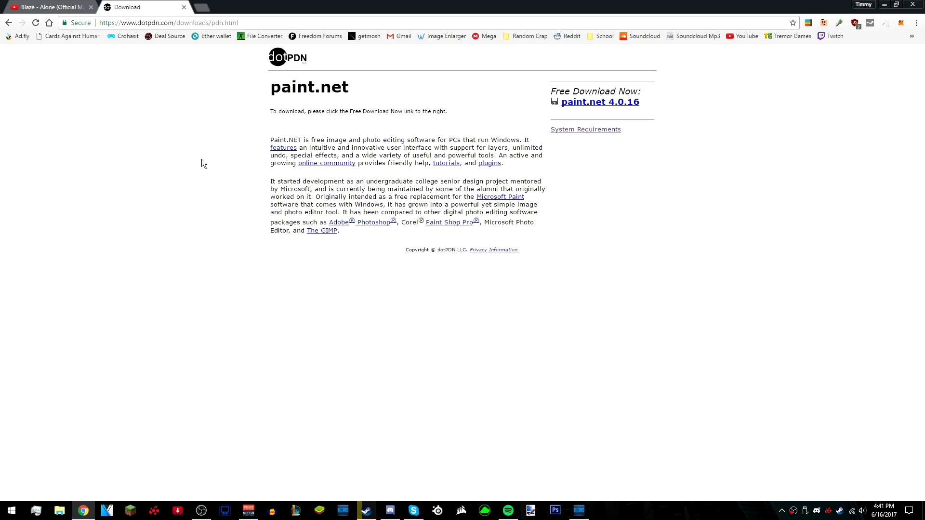
key(ctrl+w)
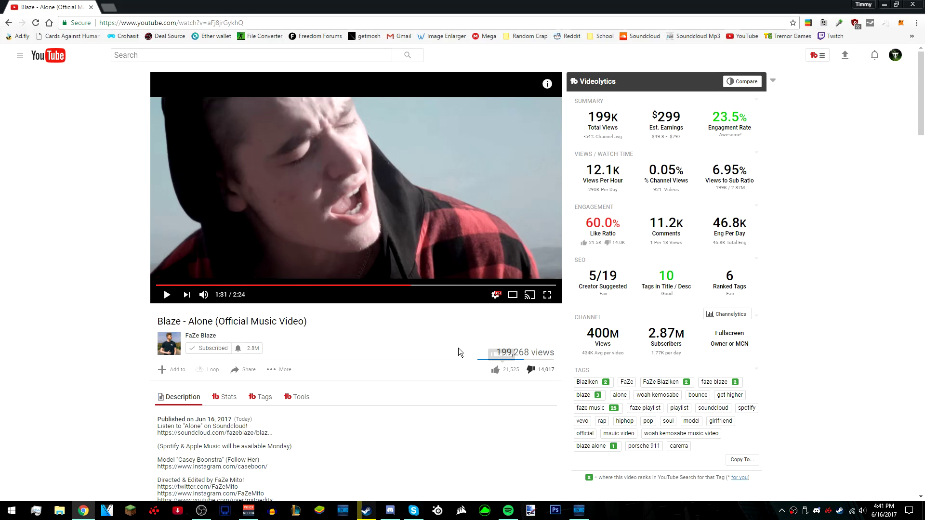
click(531, 510)
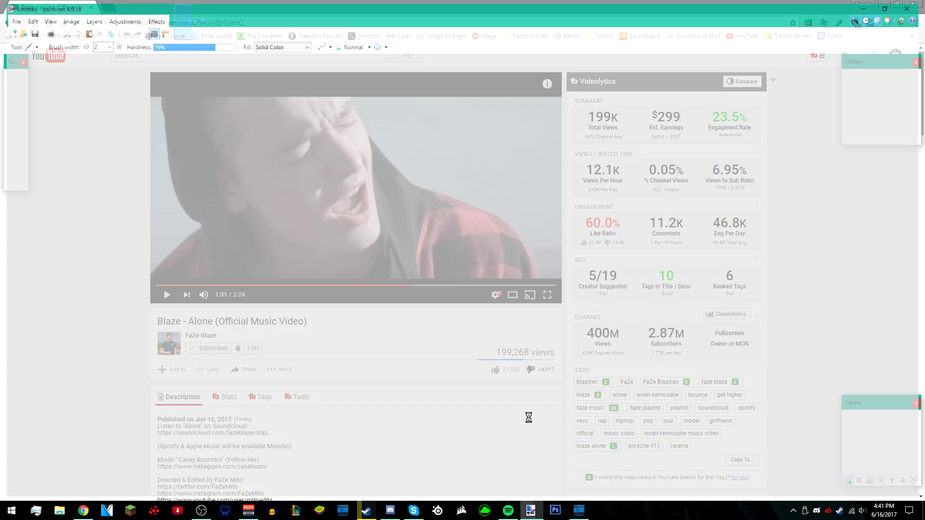
Create a new 1000 × 1000 pixel image.
click(10, 18)
click(13, 28)
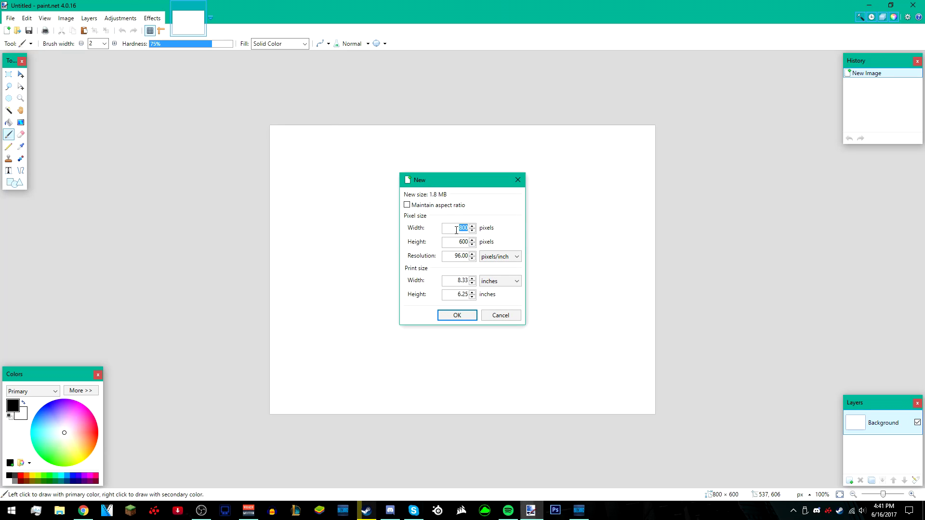
key(Tab)
key(shift+Tab)
text(10001000)
click(462, 319)
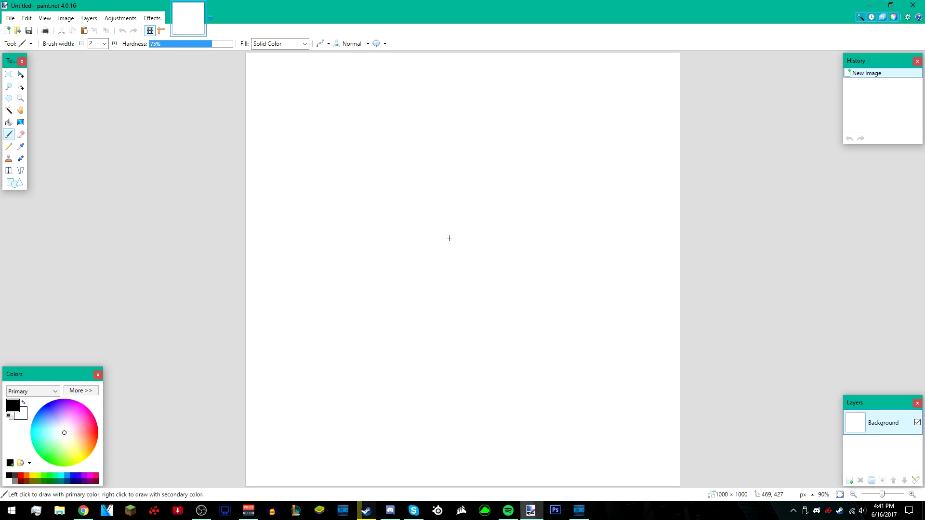
Cut away the selected white background so the canvas is transparent.
scroll(450, 238, down, 2)
scroll(482, 380, up, 1)
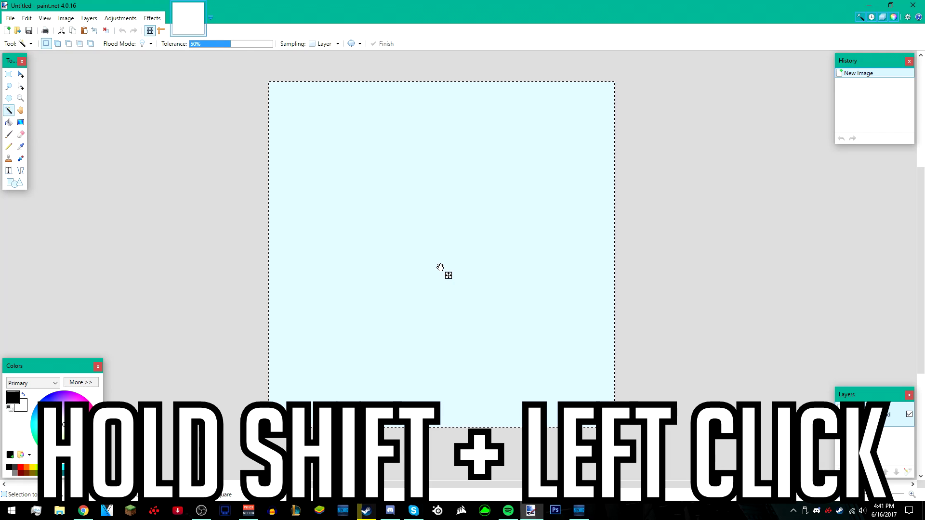
key(ctrl+x)
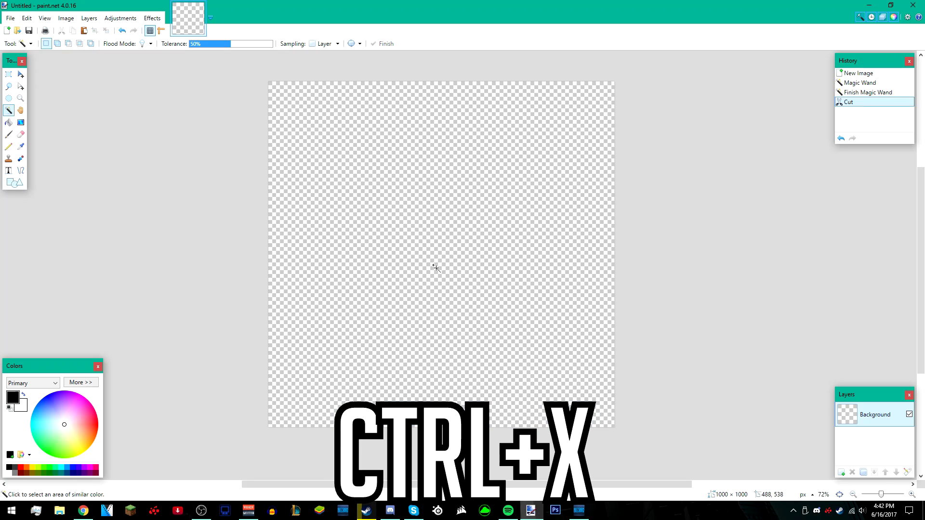
key(ctrl+z)
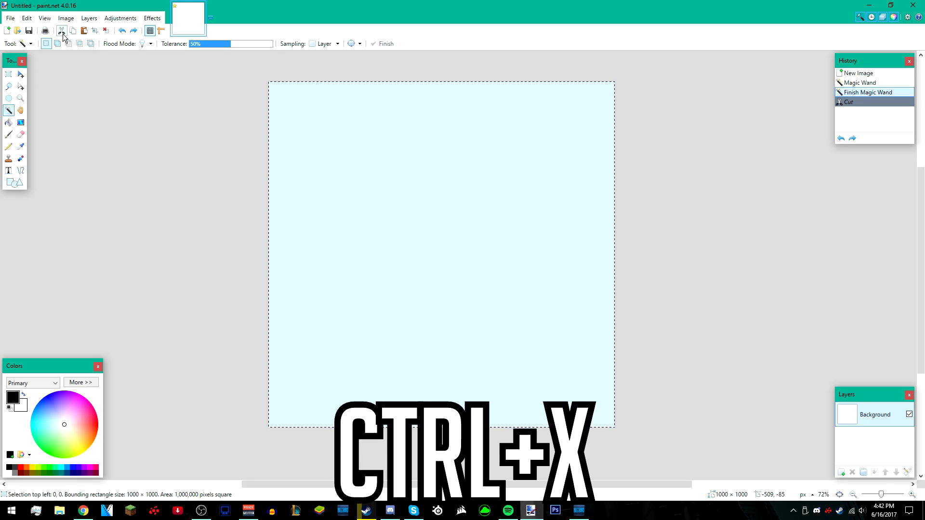
click(61, 31)
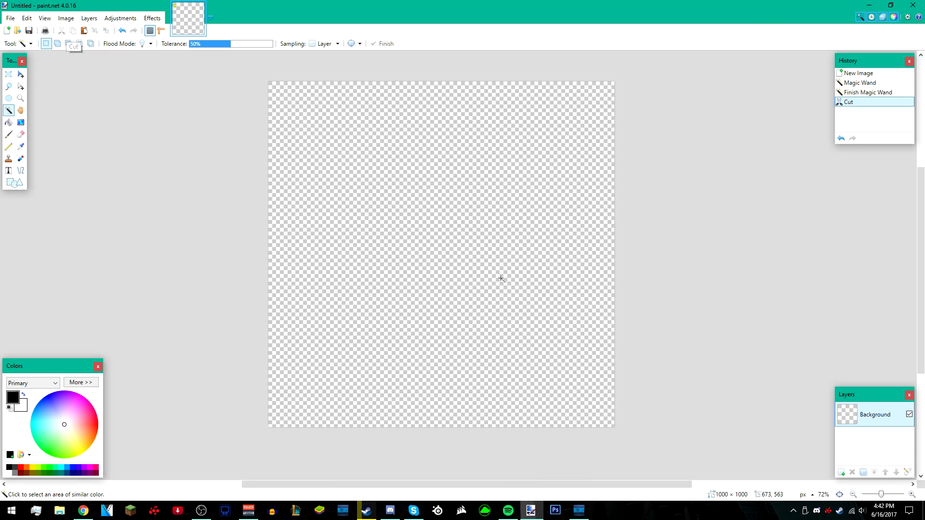
ctrl+scroll(501, 275, down, 1)
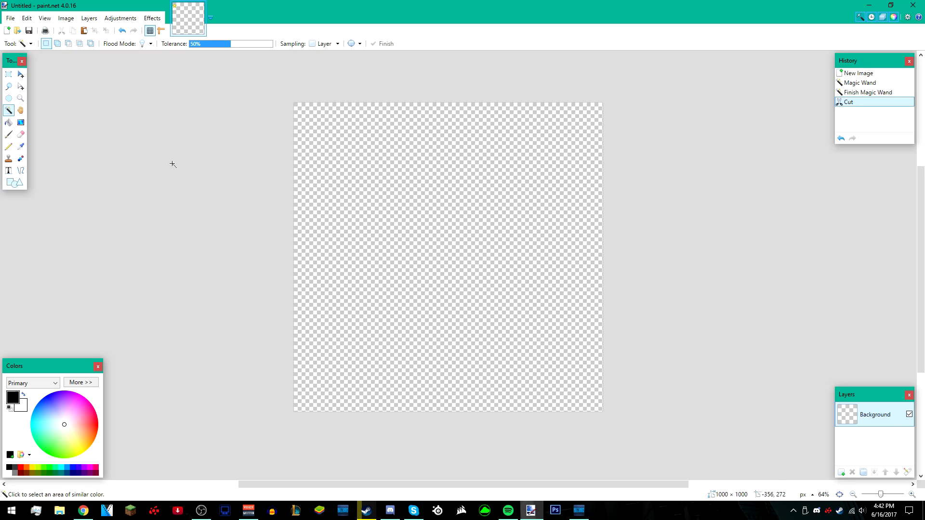
Start a text box on the canvas in the Gang of Three font at size 192.
click(9, 171)
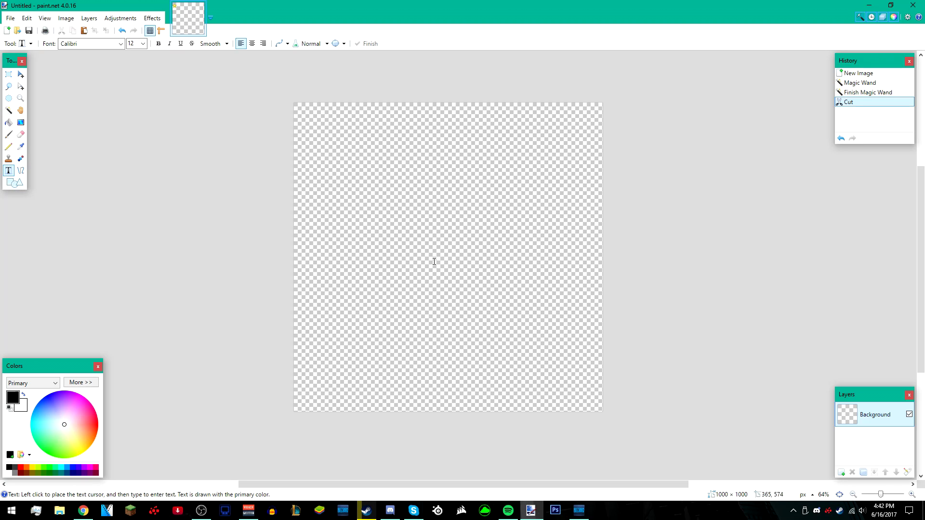
click(343, 210)
click(120, 43)
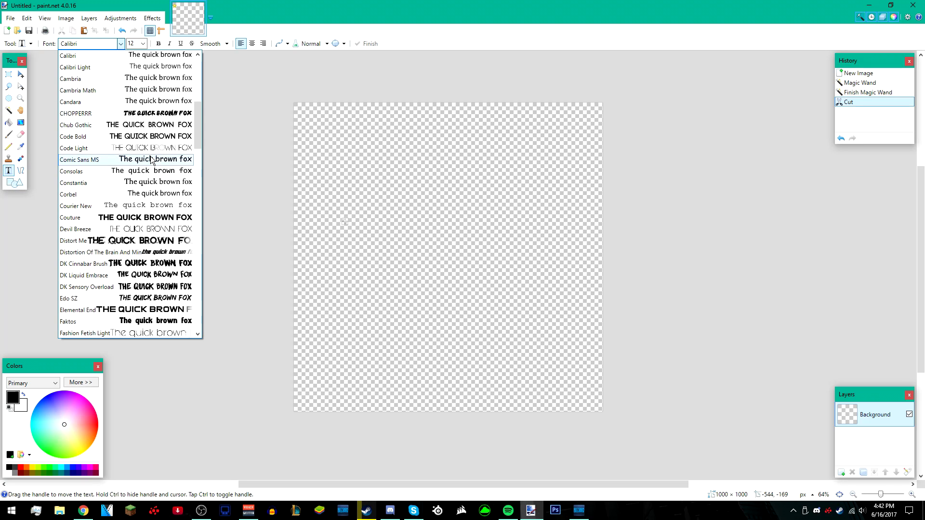
drag(195, 126, 197, 175)
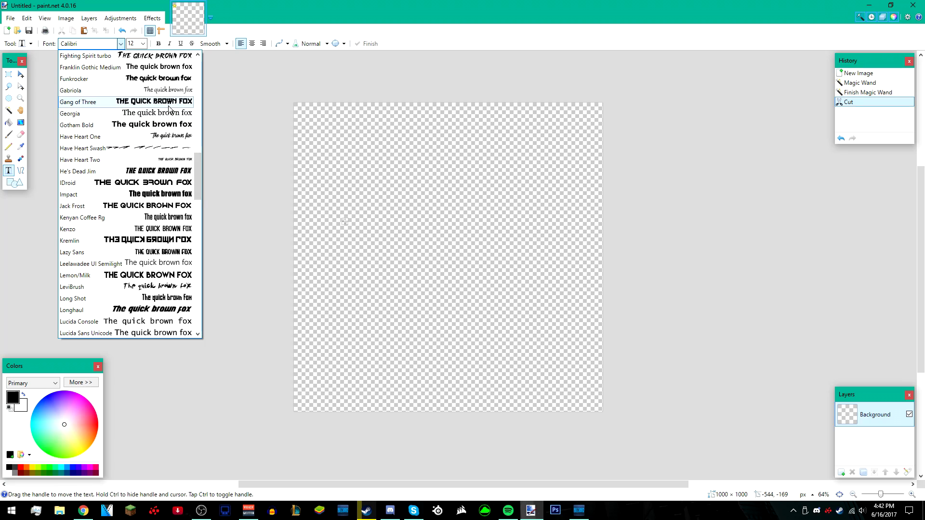
click(82, 101)
click(143, 43)
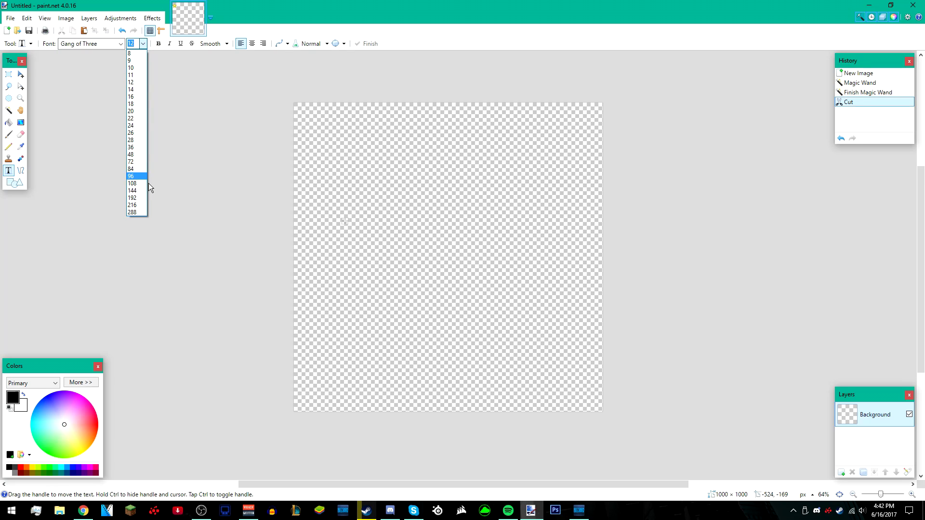
click(146, 200)
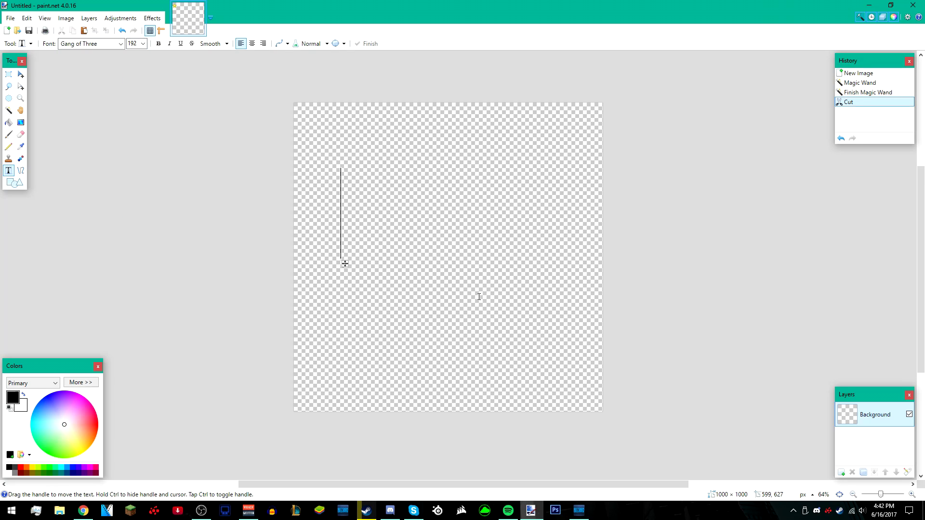
Type 'Timmy' and 'TACO' on two separate lines.
text(Timmy)
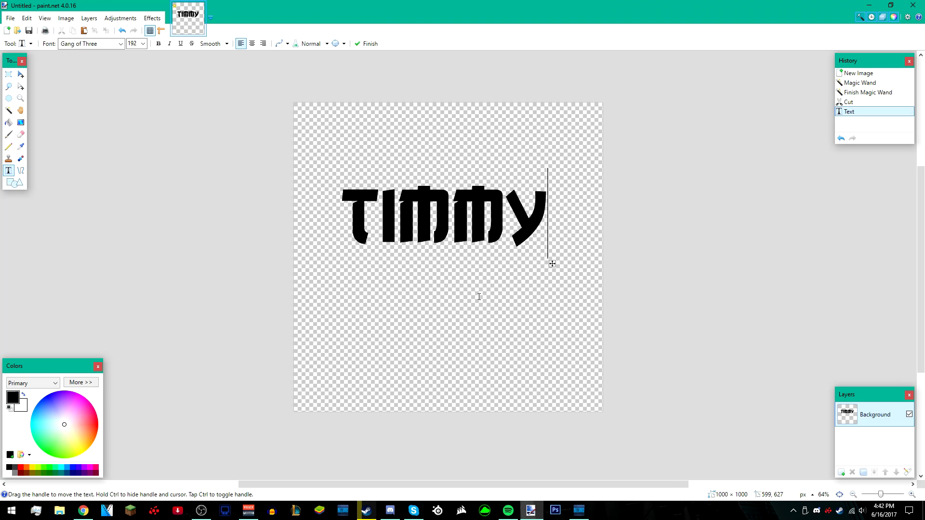
key(Return)
text(P)
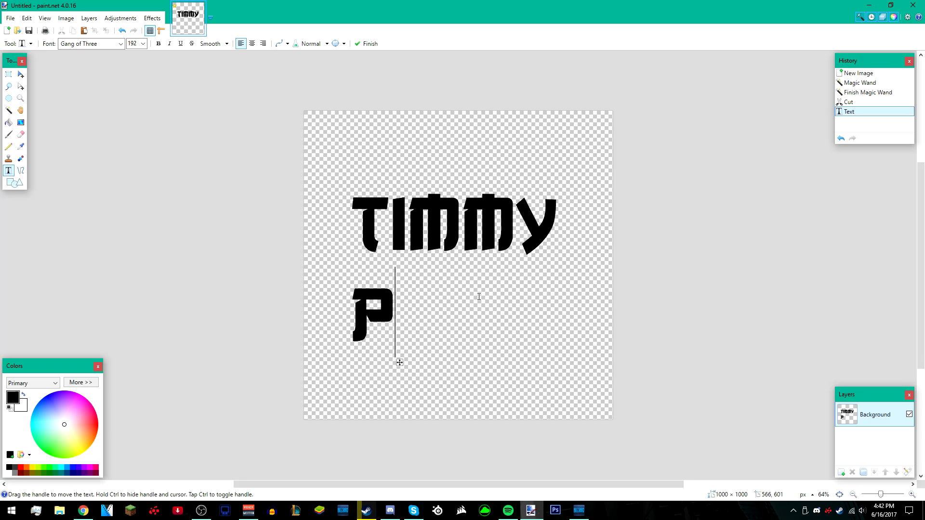
key(BackSpace)
text(TACO)
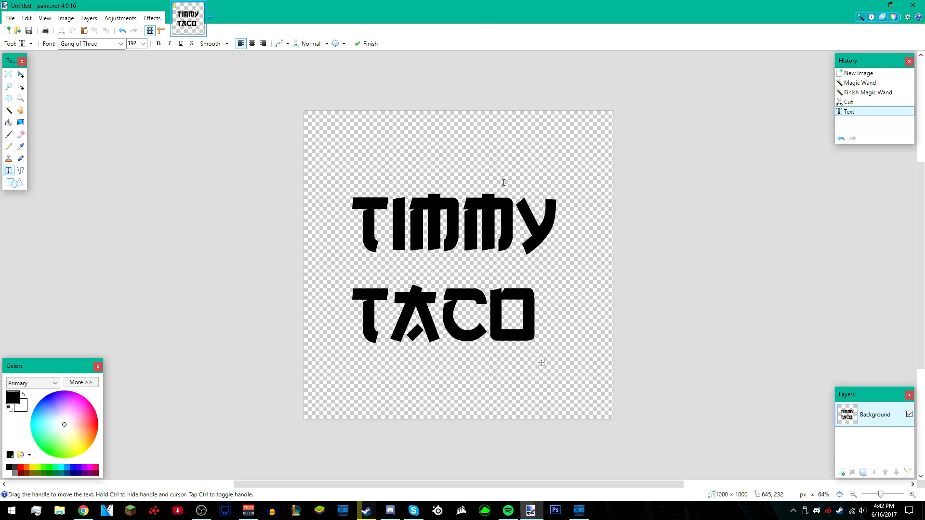
Centre-align the text, move it to the canvas centre and make it white.
click(252, 44)
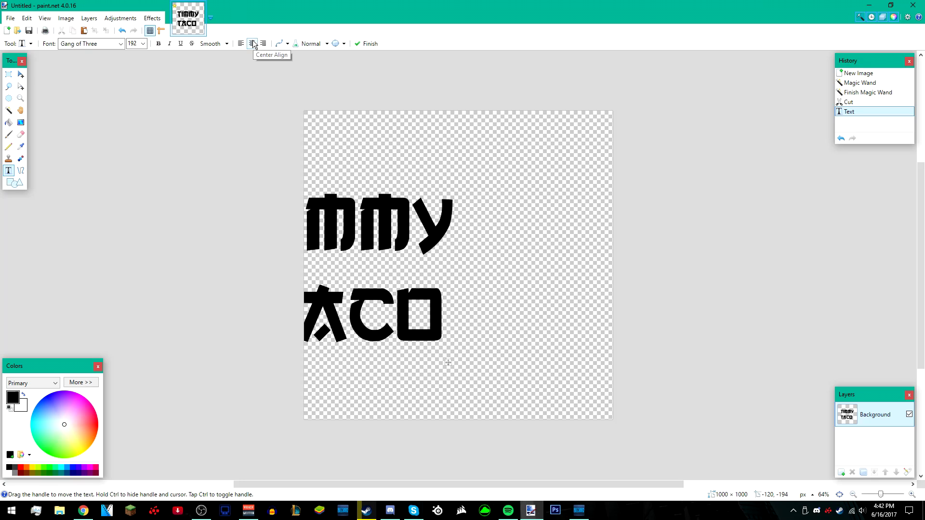
drag(447, 364, 560, 378)
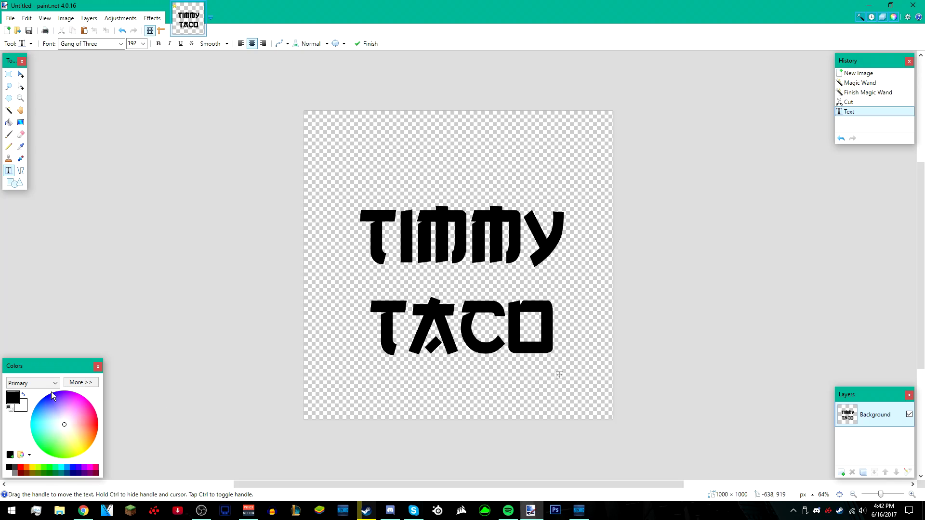
click(24, 394)
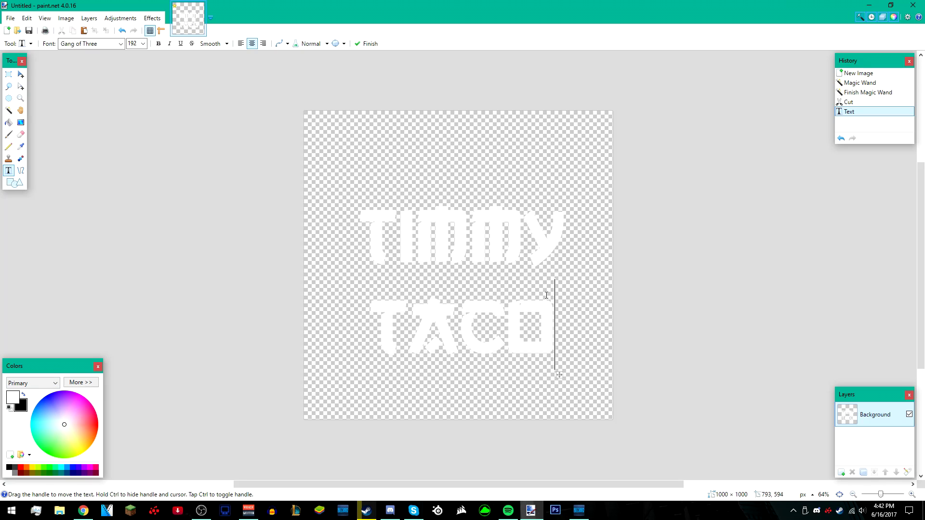
click(20, 75)
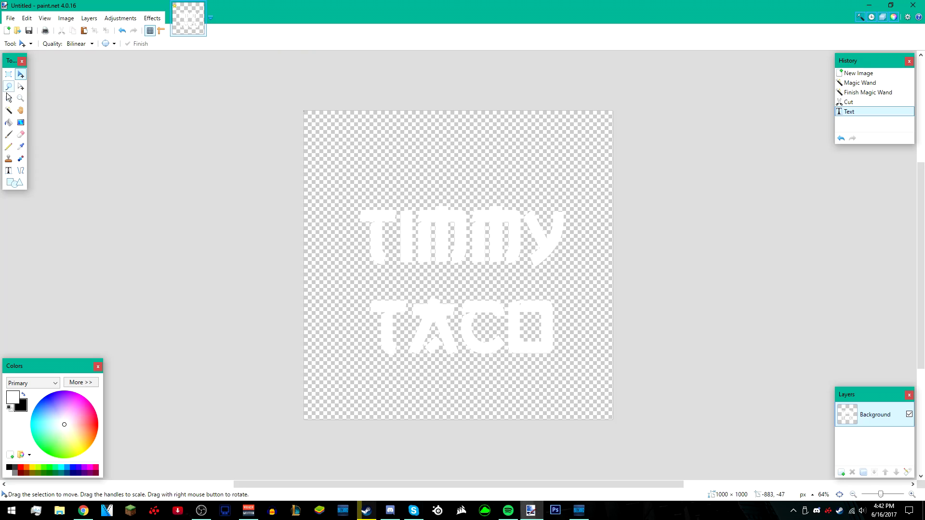
Select the T, A, C and O letters of TACO with the Magic Wand.
click(9, 111)
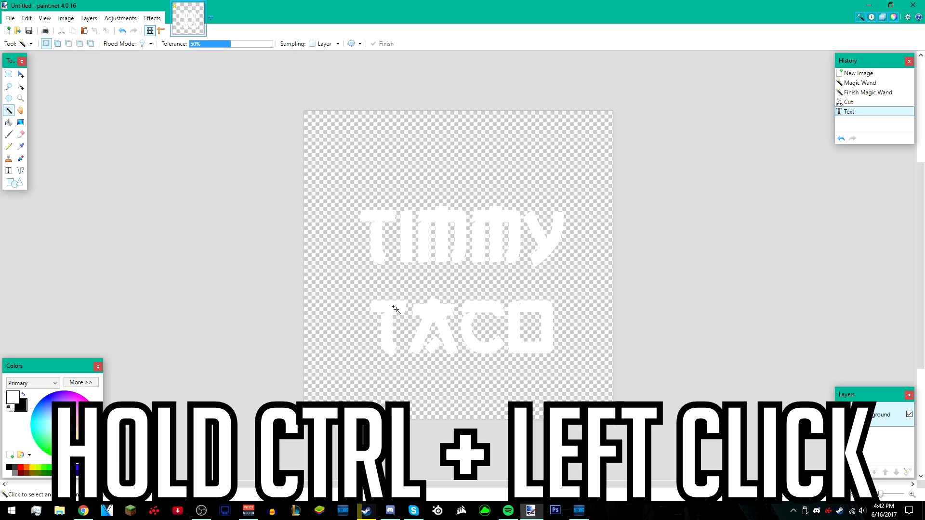
click(9, 73)
drag(302, 274, 614, 421)
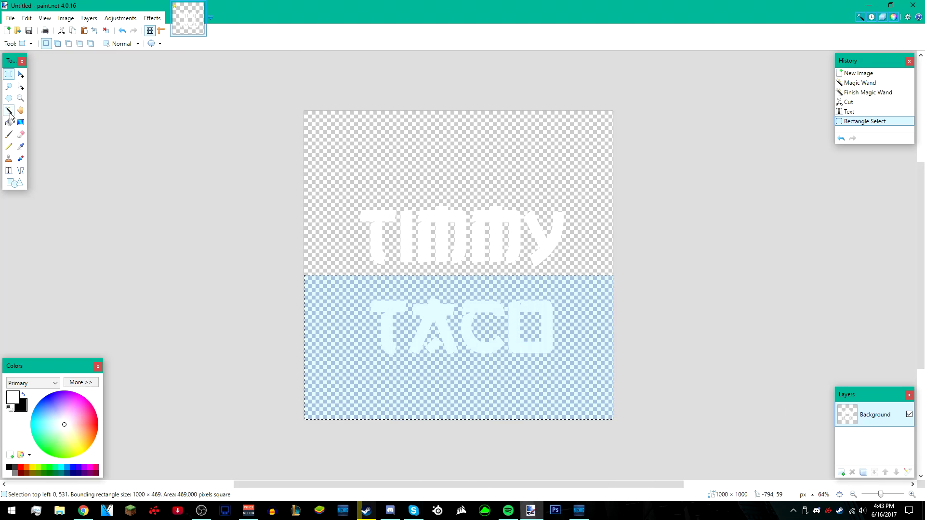
click(8, 110)
click(106, 31)
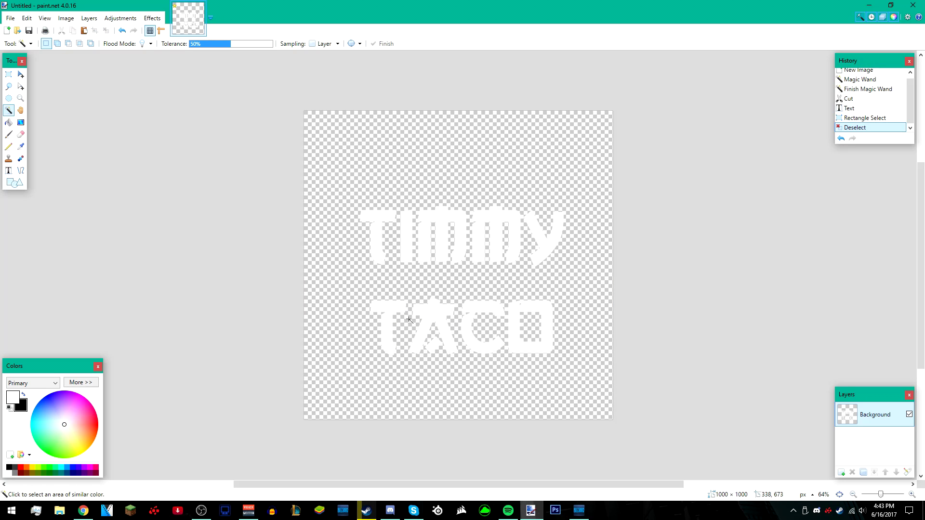
ctrl+click(391, 326)
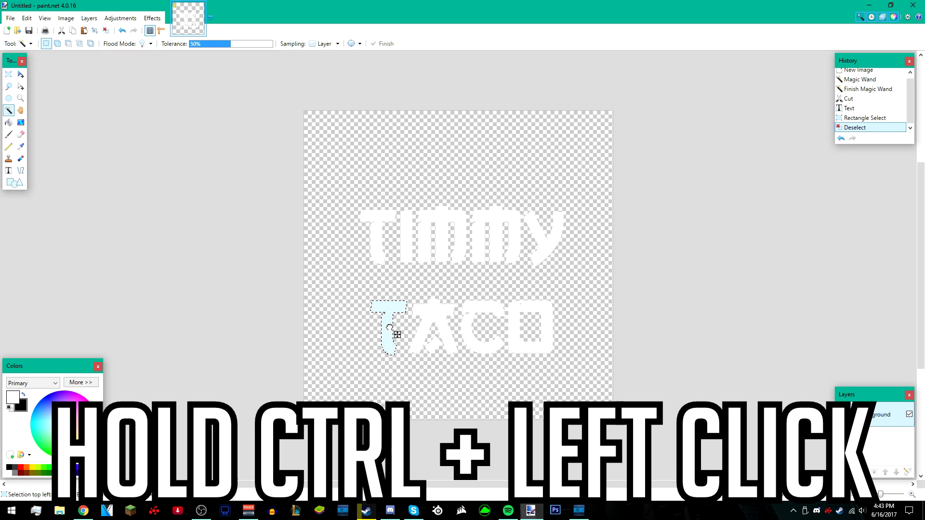
ctrl+click(434, 329)
ctrl+click(436, 349)
ctrl+click(488, 355)
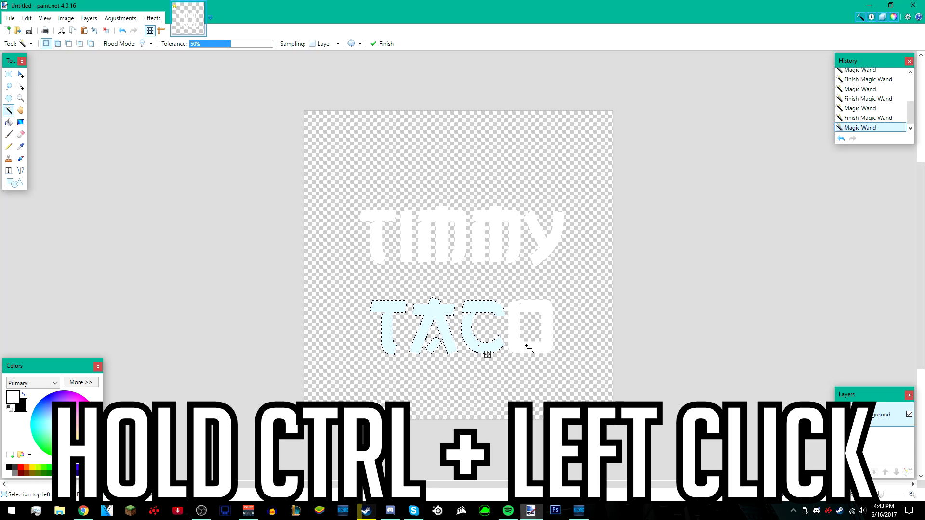
ctrl+click(529, 348)
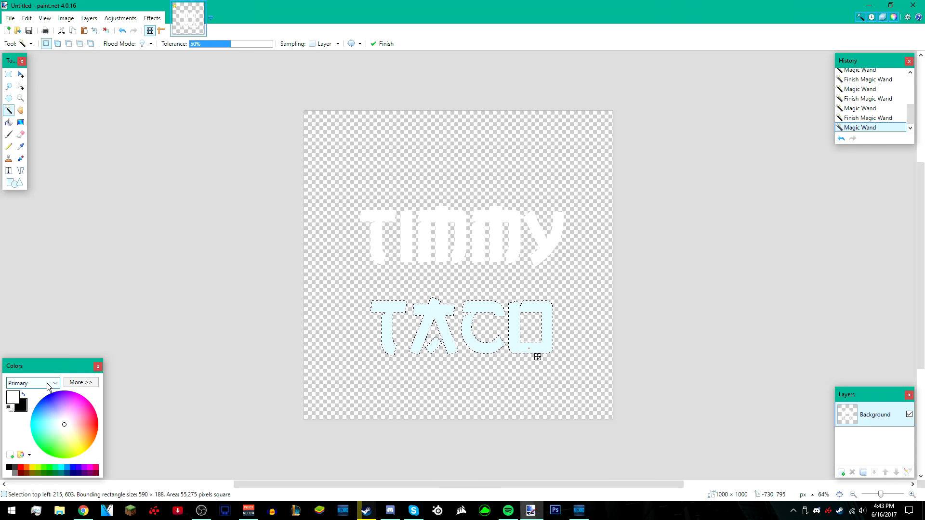
Fill the selected letters with bright blue using the Paint Bucket, then deselect.
click(23, 395)
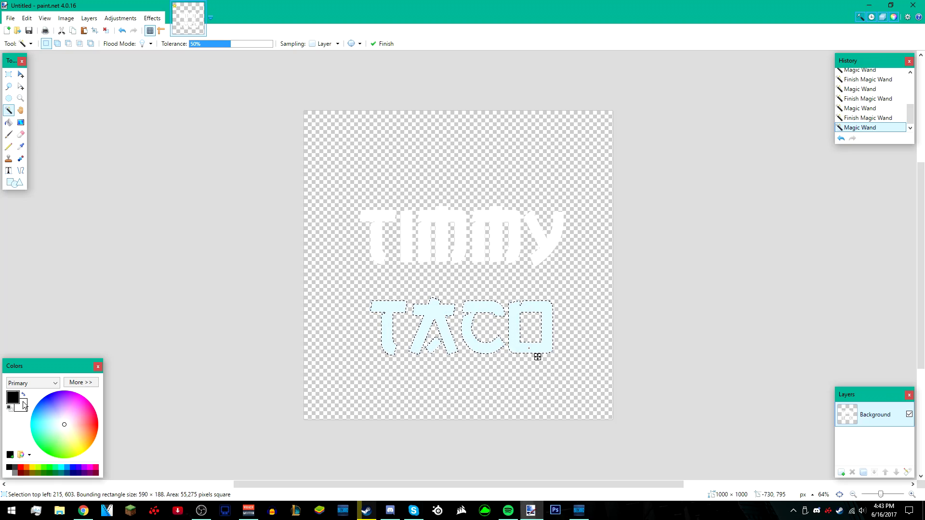
drag(65, 423, 35, 409)
click(10, 123)
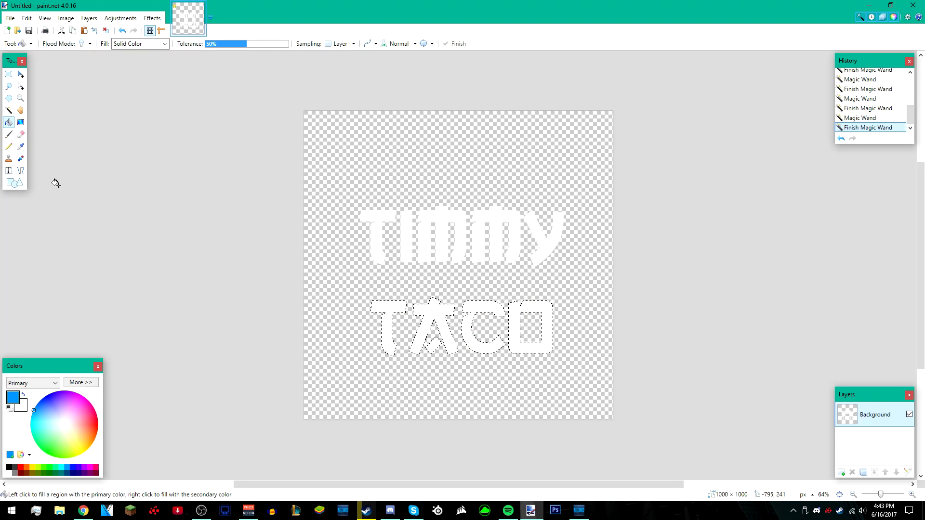
shift+click(444, 338)
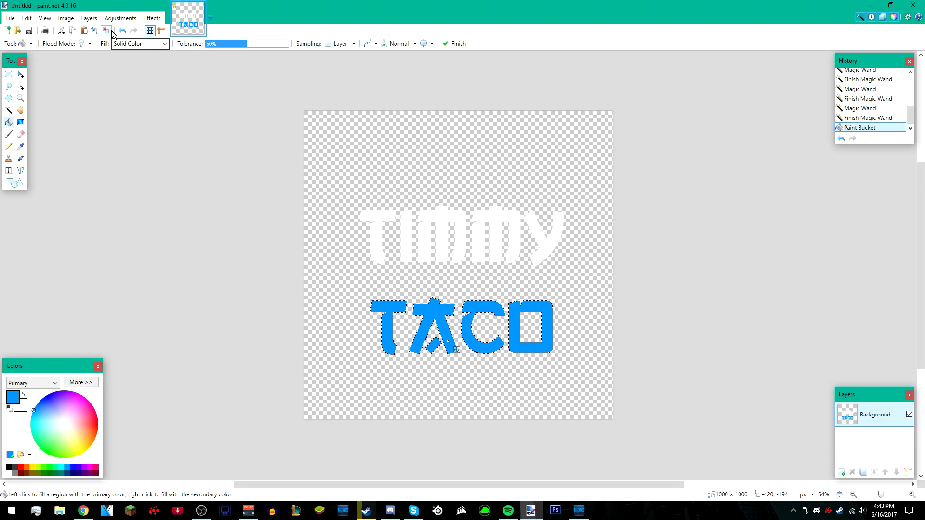
click(108, 31)
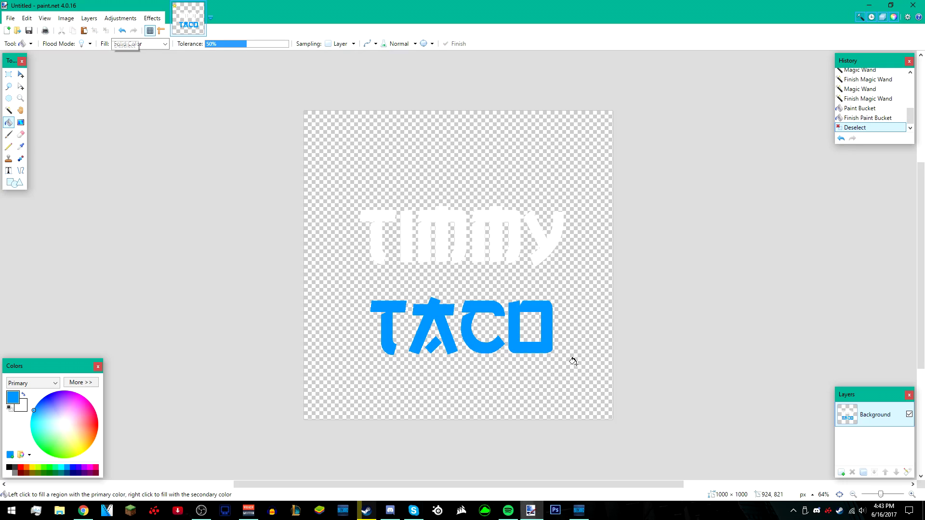
scroll(559, 364, down, 1)
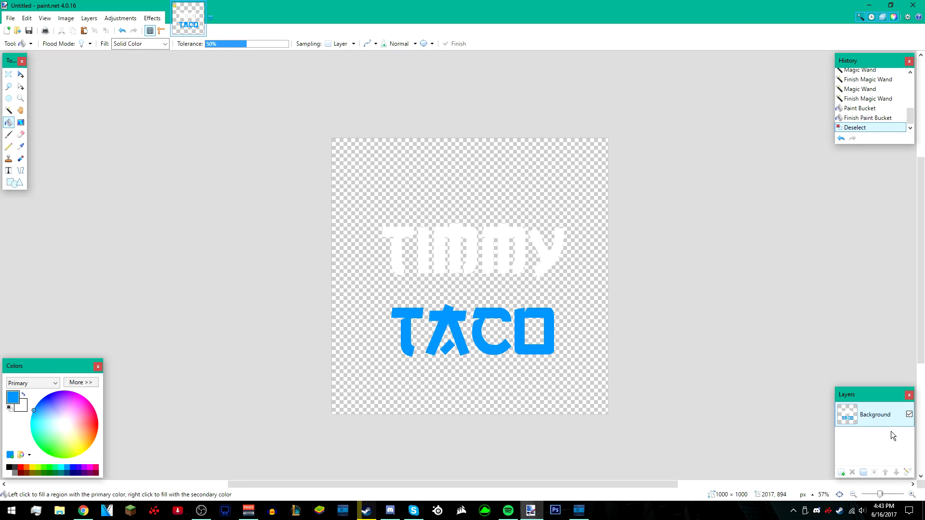
Duplicate the text layer, move the copy underneath and nudge it 15 pixels down.
click(864, 474)
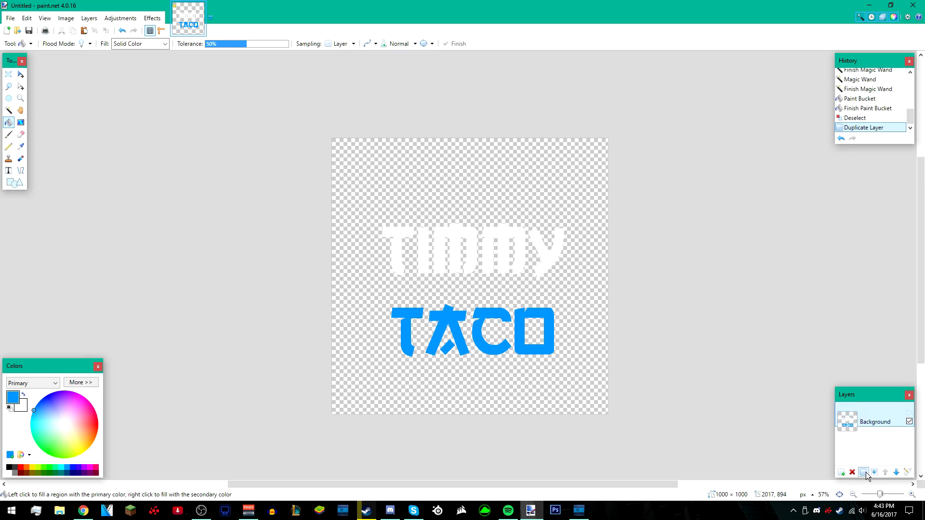
click(17, 80)
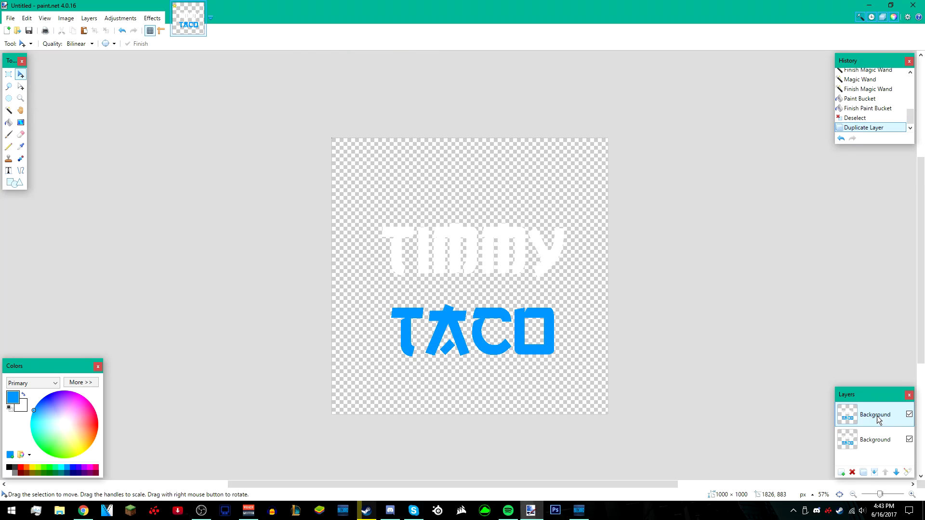
drag(866, 414, 867, 439)
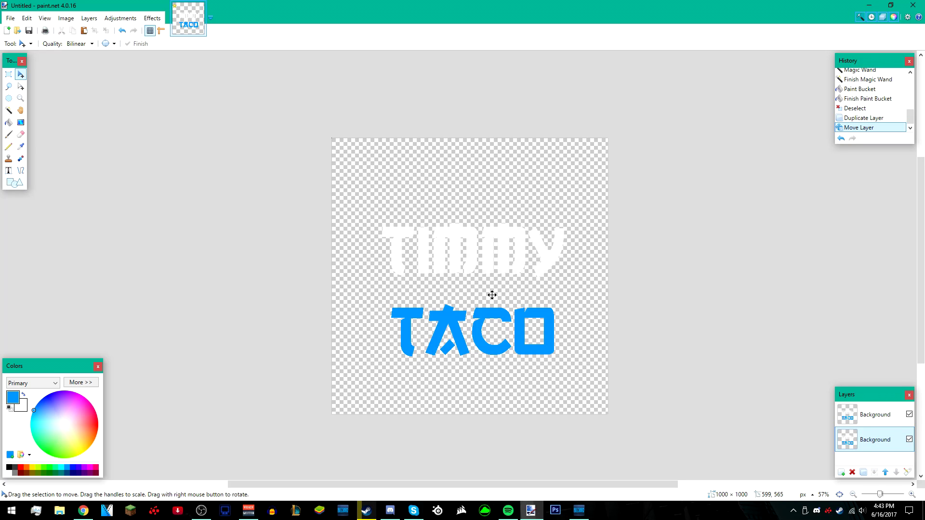
key(ctrl+a)
click(463, 336)
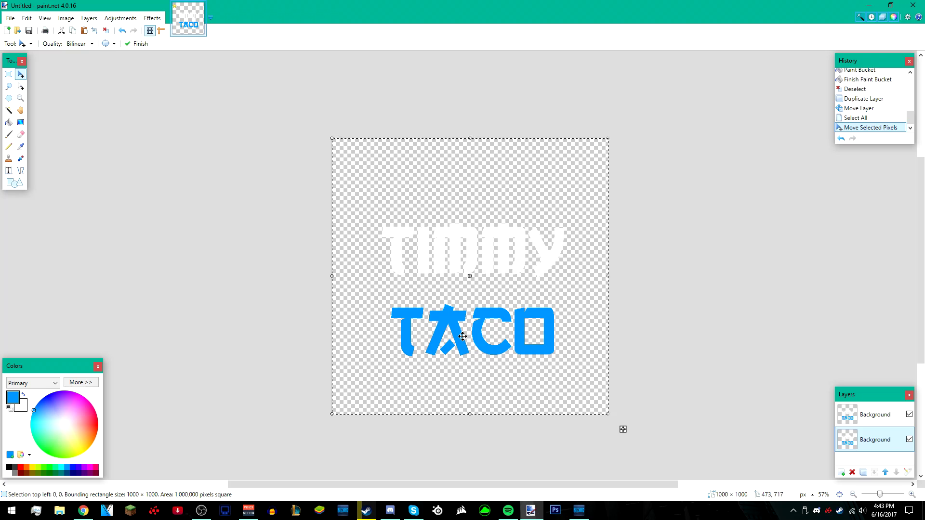
key(Down)
key(Down)
key(Down)
key(Down)
key(Down)
key(Down)
key(Down)
key(Down)
key(Down)
key(Down)
key(Down)
key(Down)
key(Down)
key(Down)
key(Down)
key(Down)
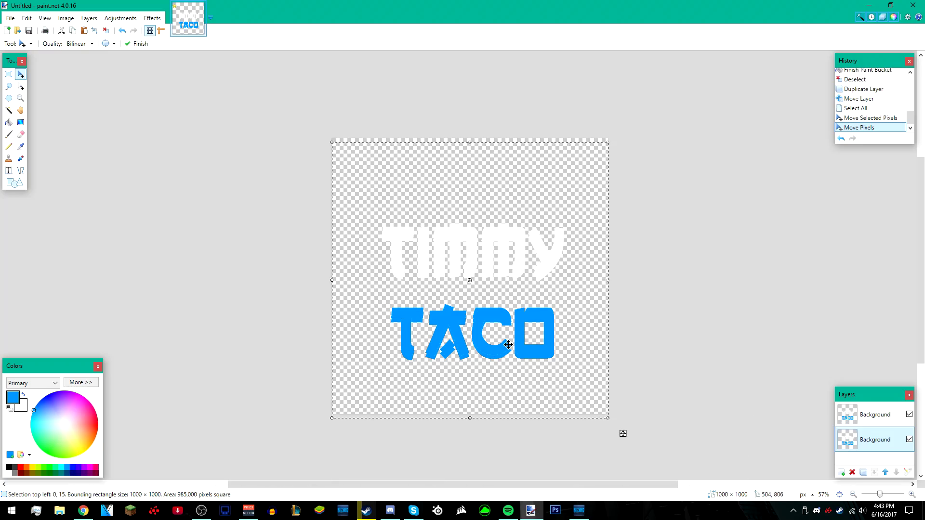
scroll(545, 347, up, 5)
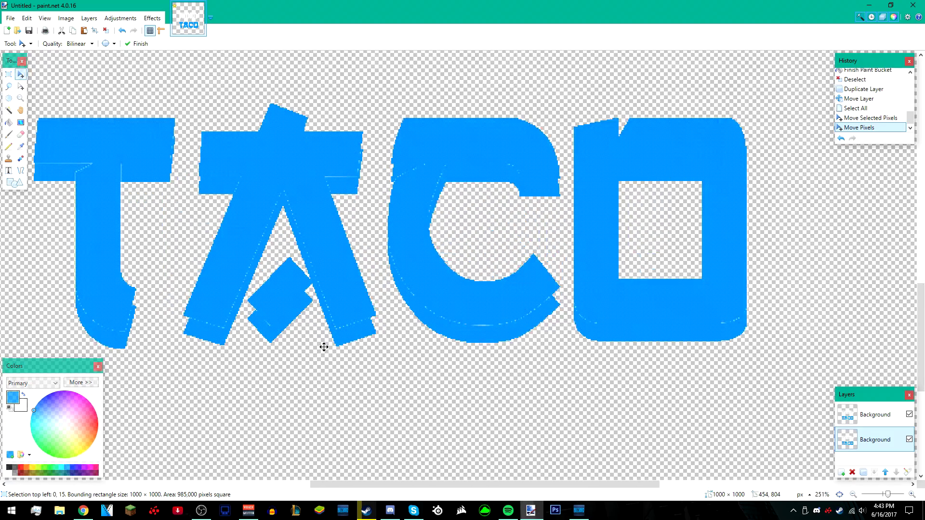
scroll(324, 347, down, 6)
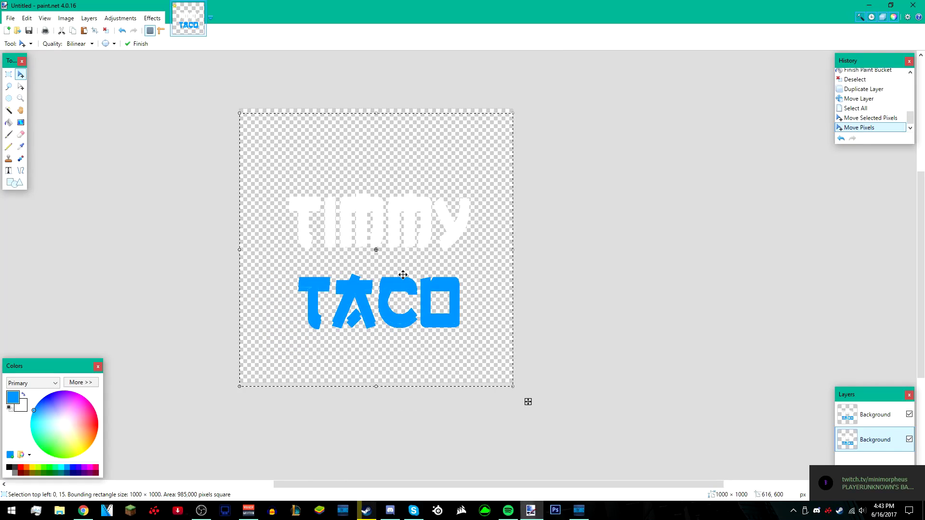
click(106, 31)
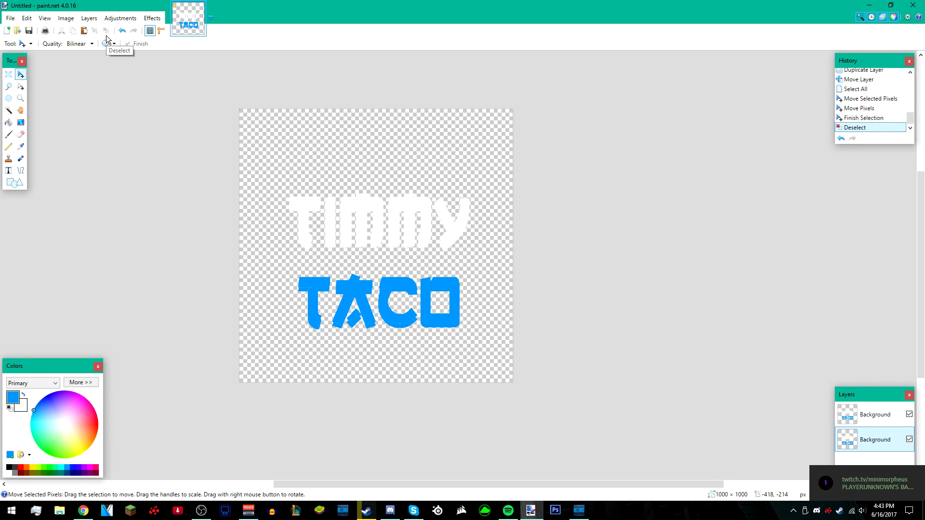
Darken the lower copy to -50 lightness with Hue / Saturation.
click(135, 20)
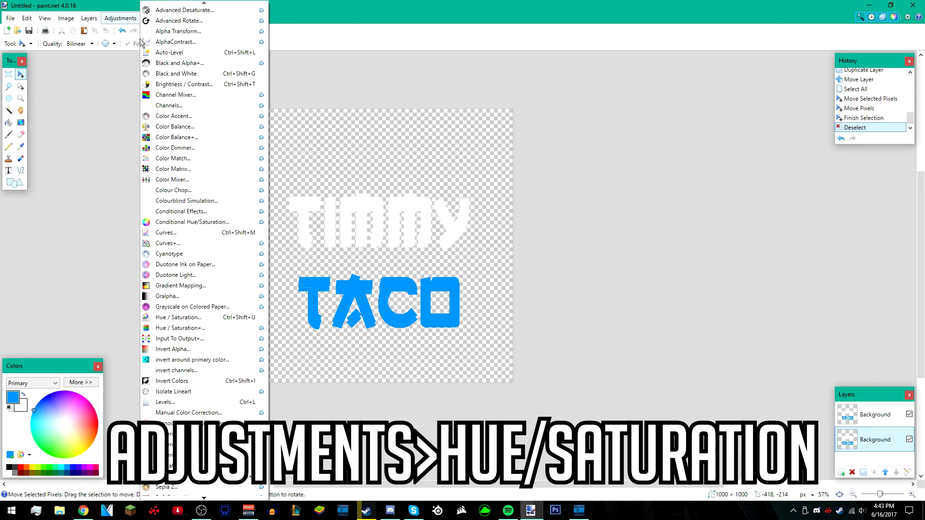
click(188, 318)
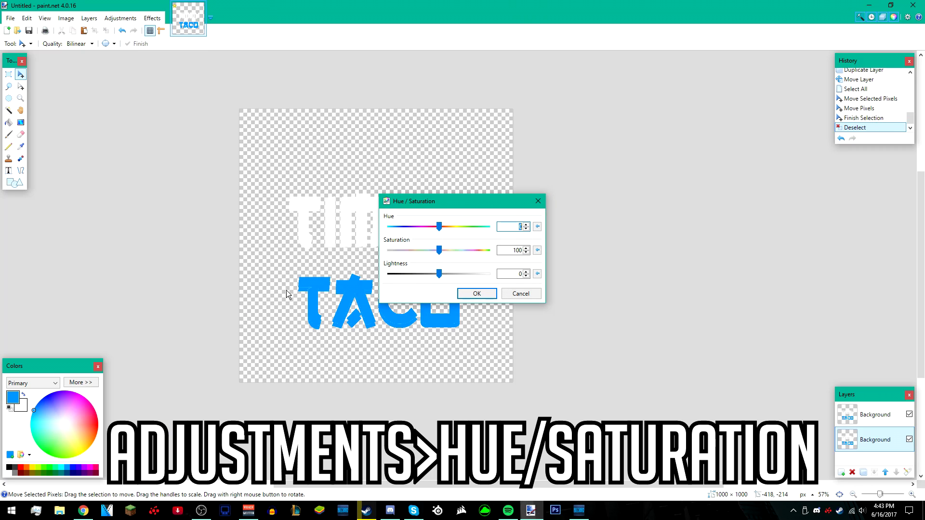
drag(456, 202, 514, 88)
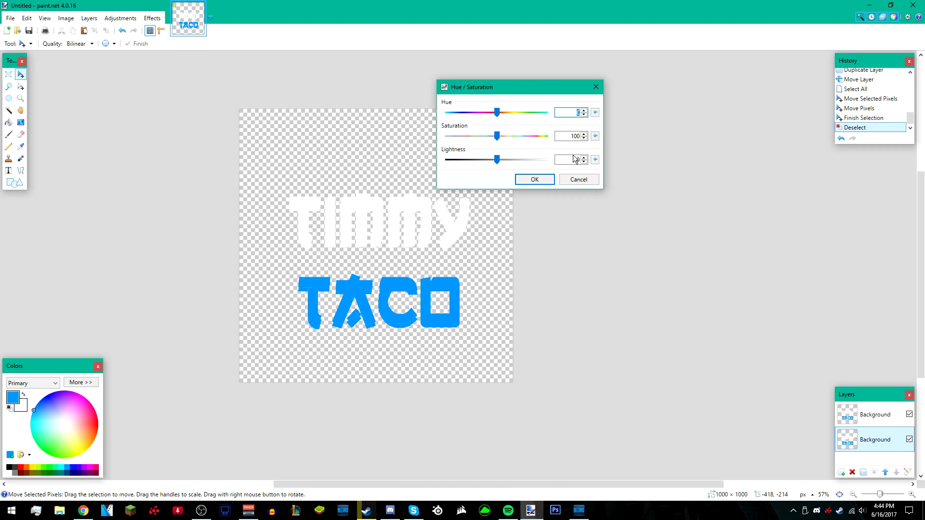
click(586, 160)
click(532, 180)
scroll(415, 347, up, 3)
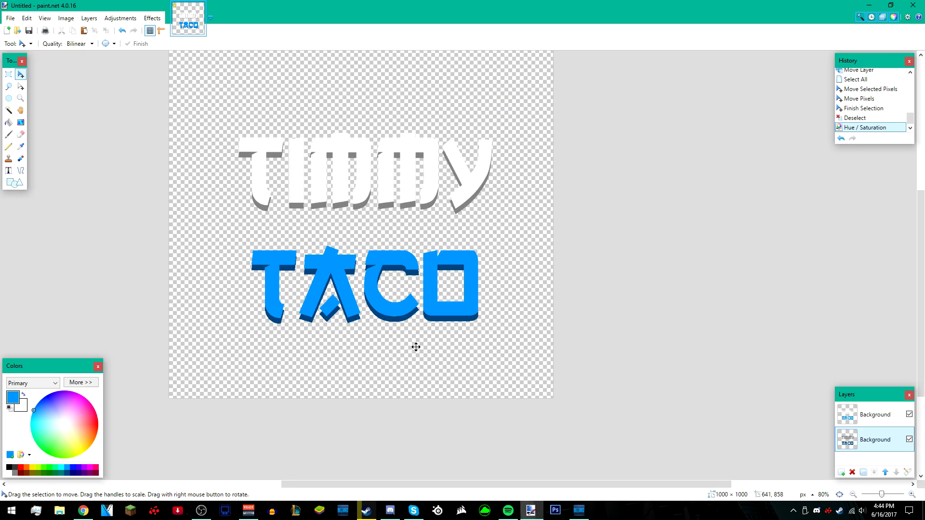
scroll(440, 349, down, 2)
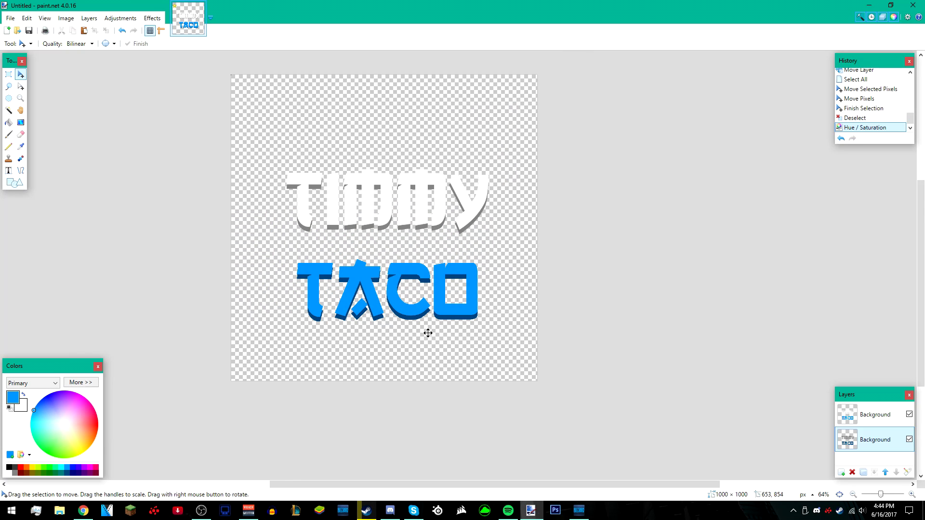
Merge the top TACO layer down into the darkened copy.
click(870, 419)
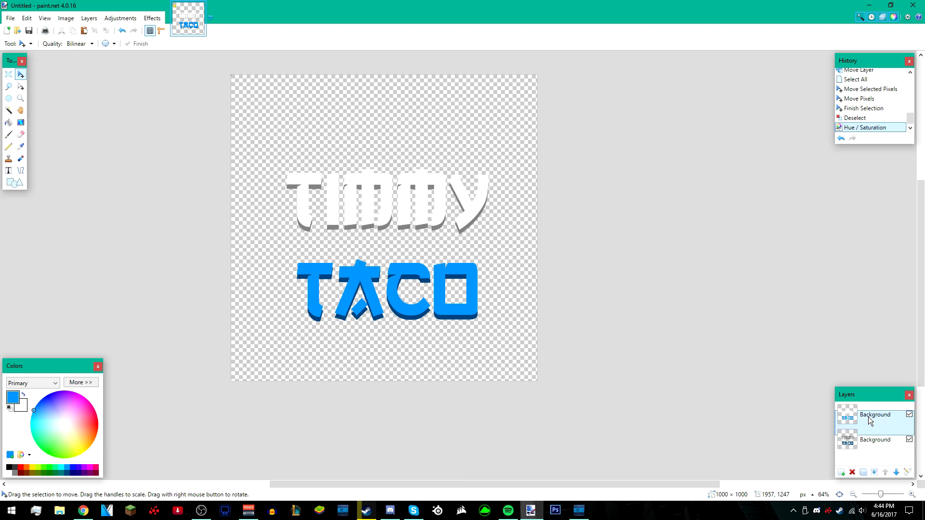
click(875, 472)
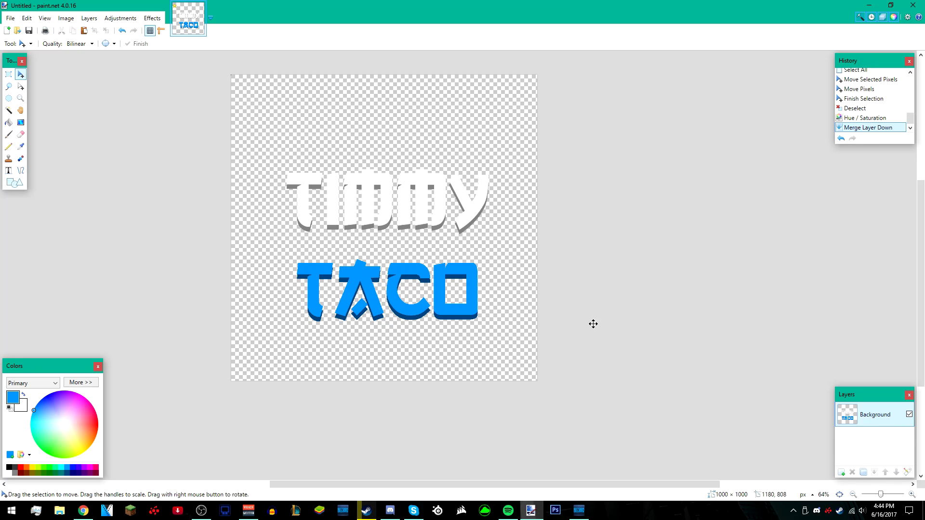
scroll(593, 324, up, 2)
scroll(529, 308, down, 1)
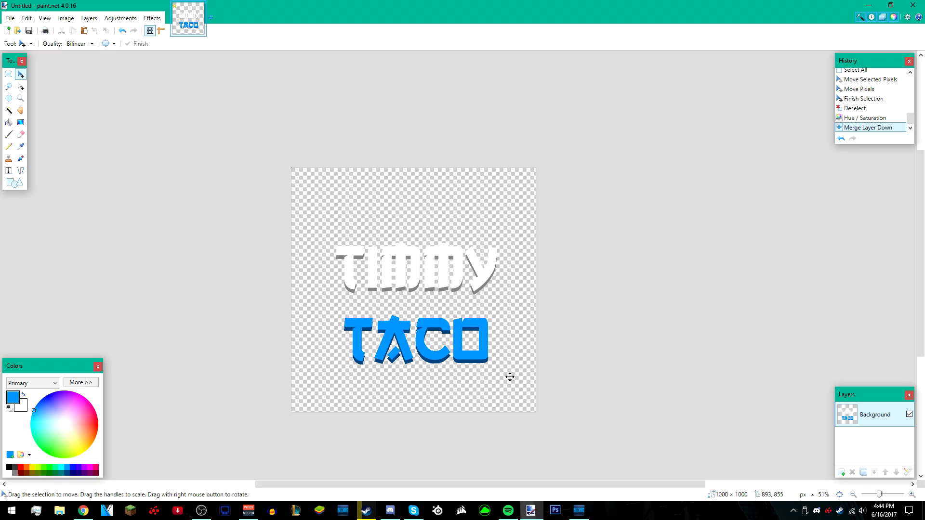
Apply a black Drop Shadow with blur 0, no offset and widening radius 14.
click(155, 19)
mouse_move(200, 182)
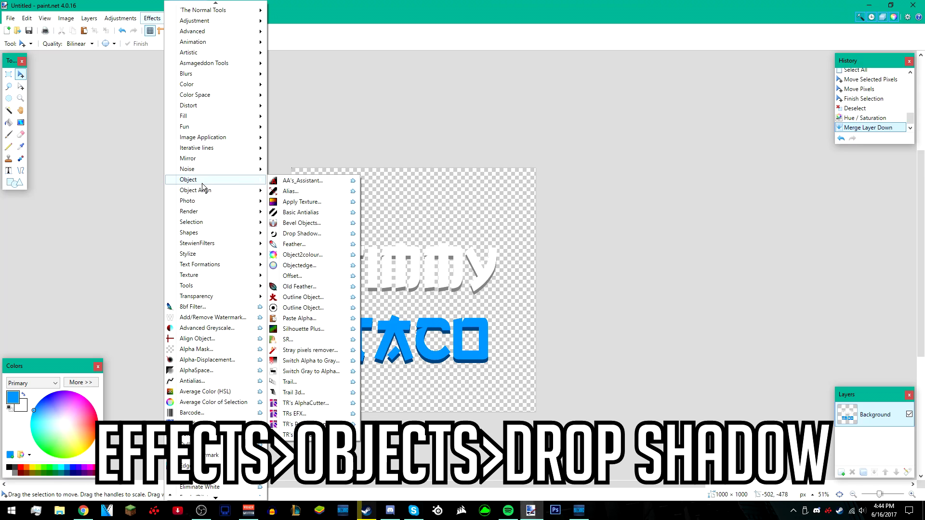
click(289, 236)
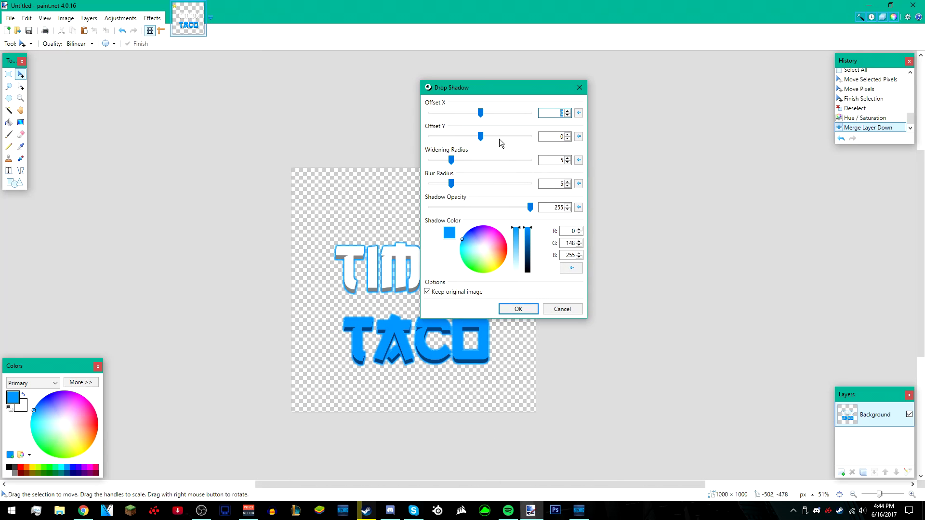
drag(529, 236, 529, 273)
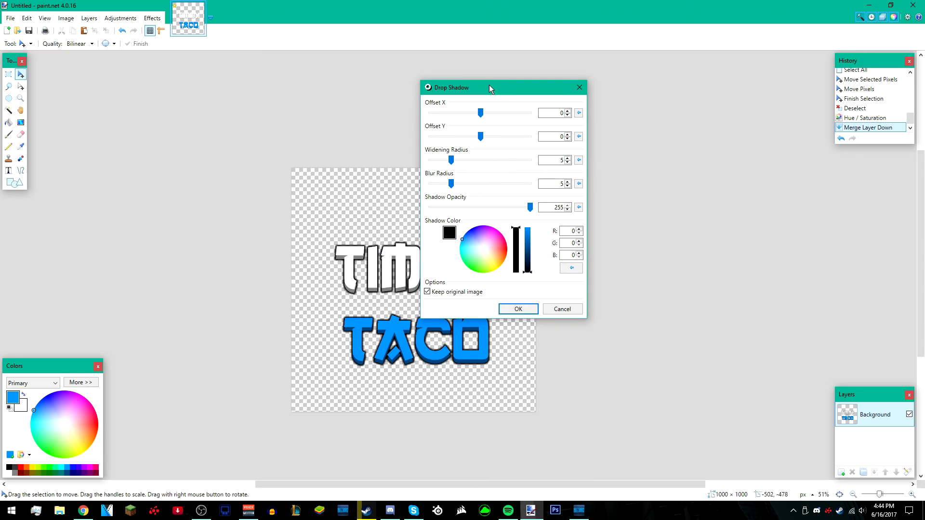
drag(489, 85, 613, 70)
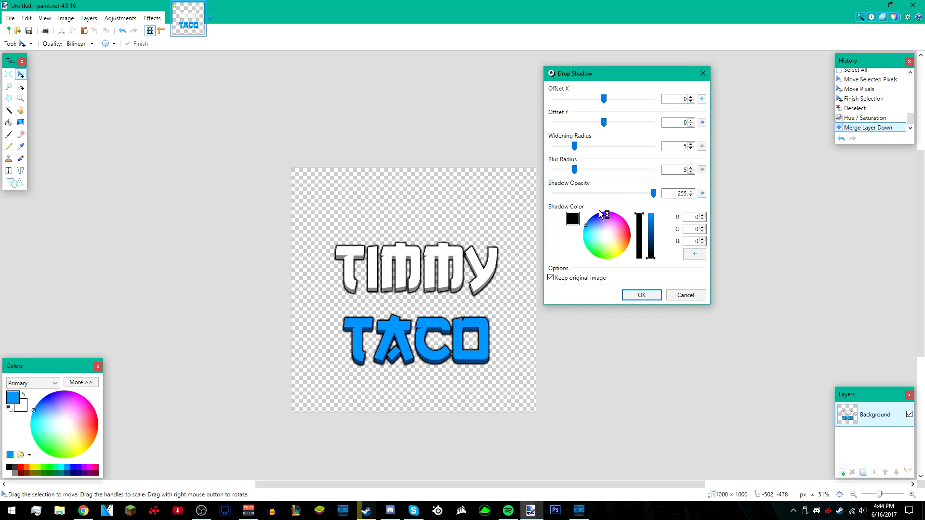
drag(576, 169, 19, 110)
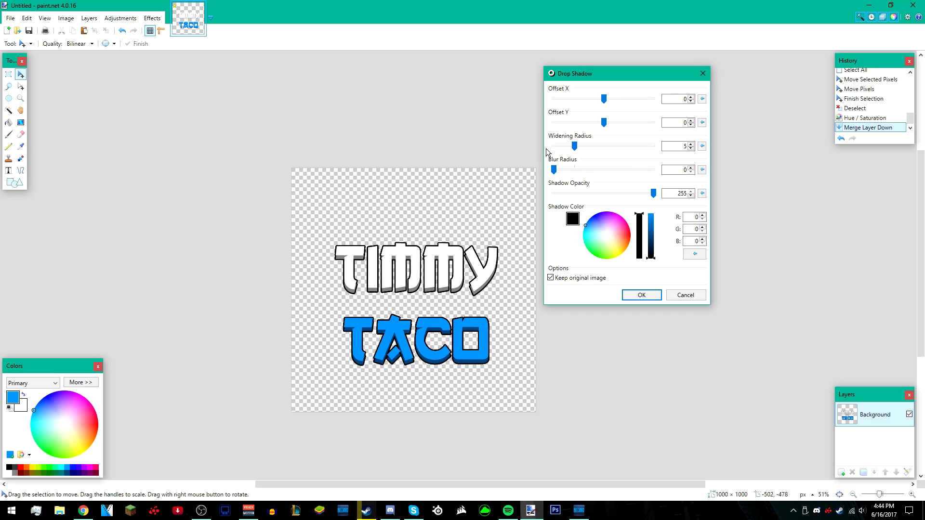
drag(619, 74, 635, 117)
click(736, 118)
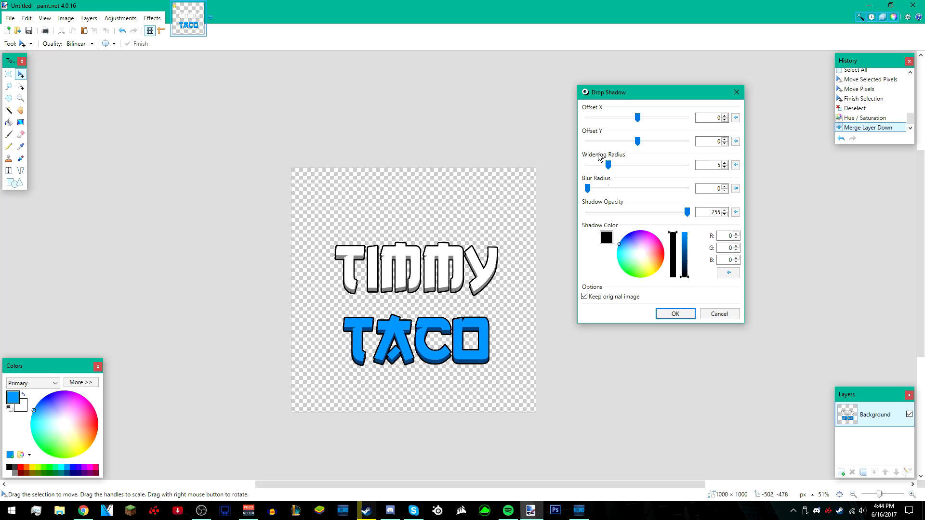
drag(610, 164, 646, 164)
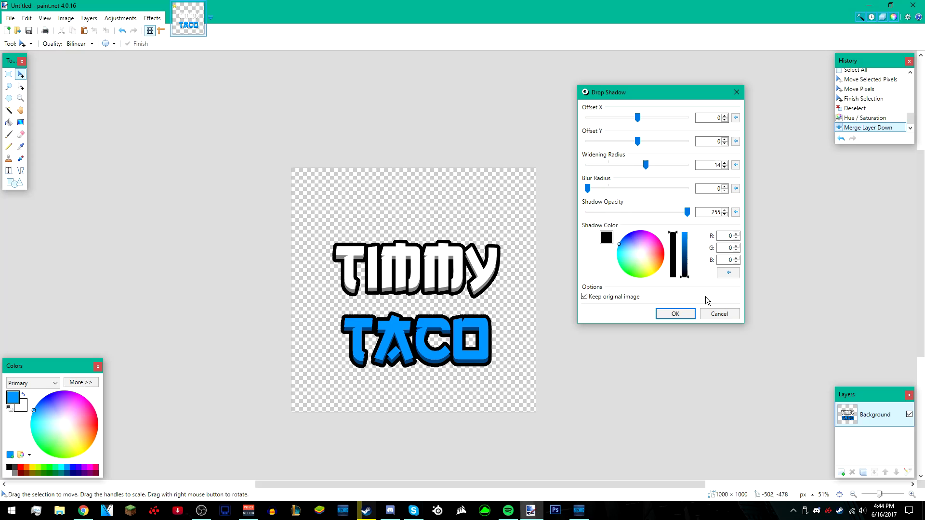
click(677, 313)
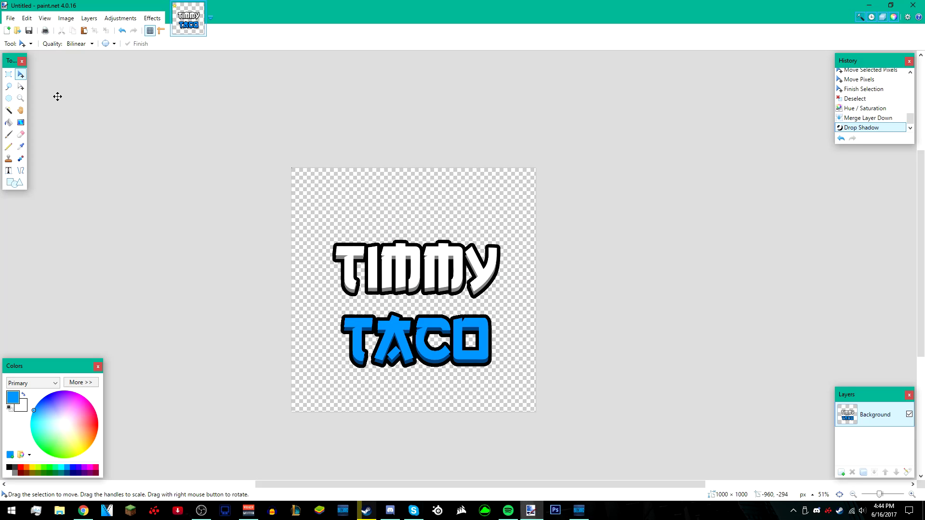
Apply a radius-6 Glow to the lettering and add an empty layer beneath the logo.
click(153, 18)
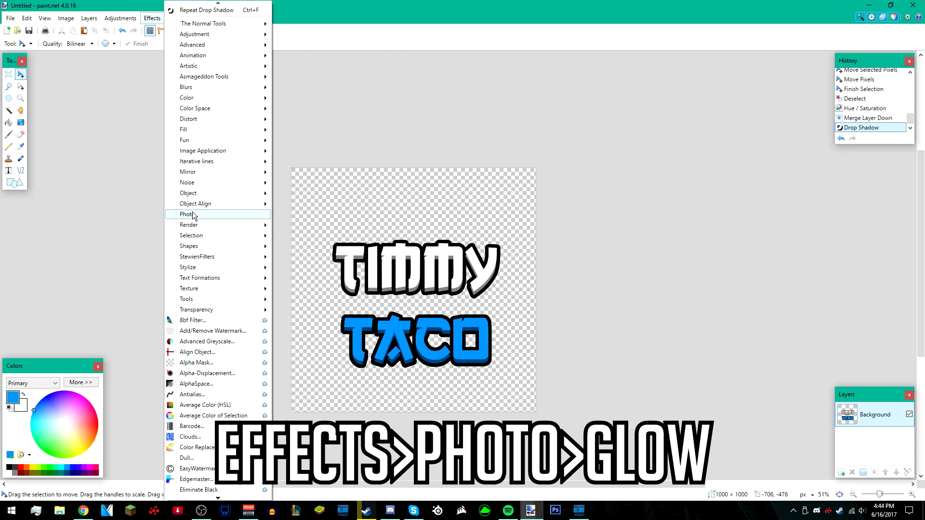
mouse_move(207, 209)
click(349, 187)
drag(459, 202, 660, 104)
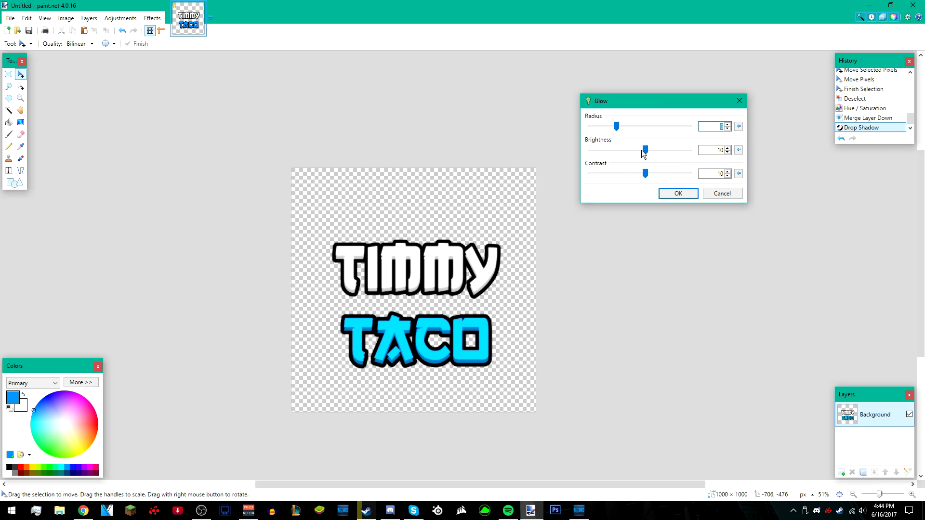
drag(645, 149, 629, 149)
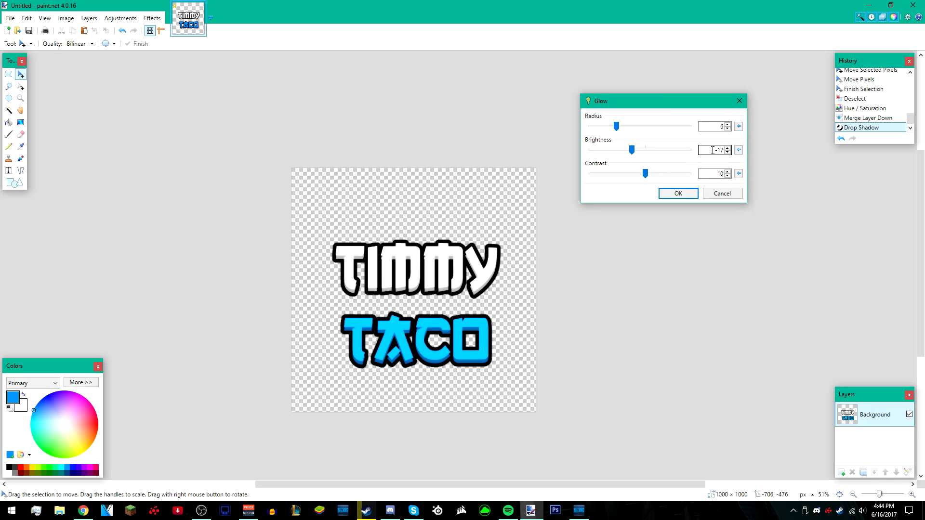
click(739, 150)
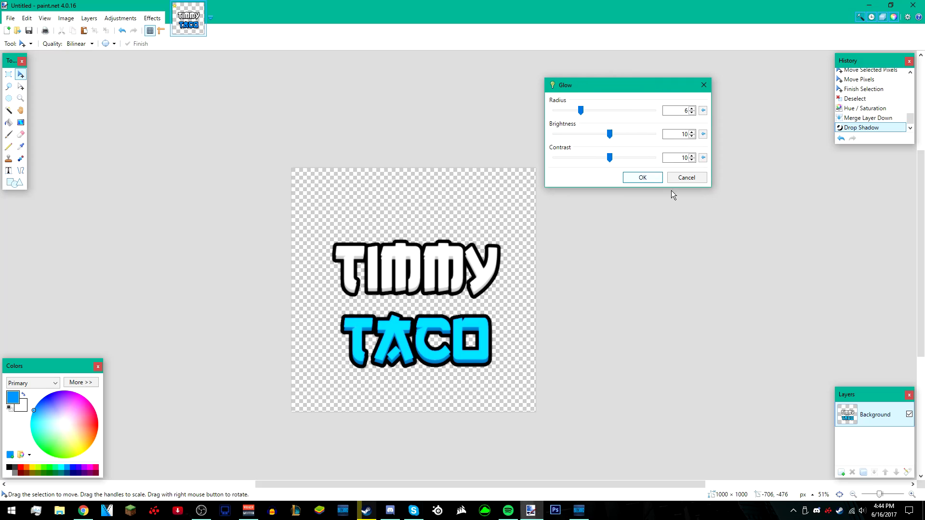
click(642, 178)
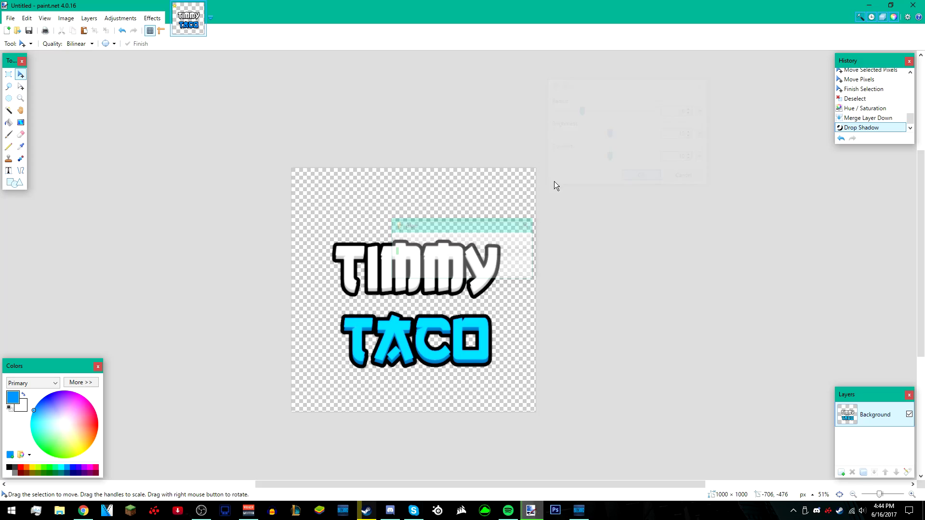
click(842, 473)
drag(881, 420, 885, 457)
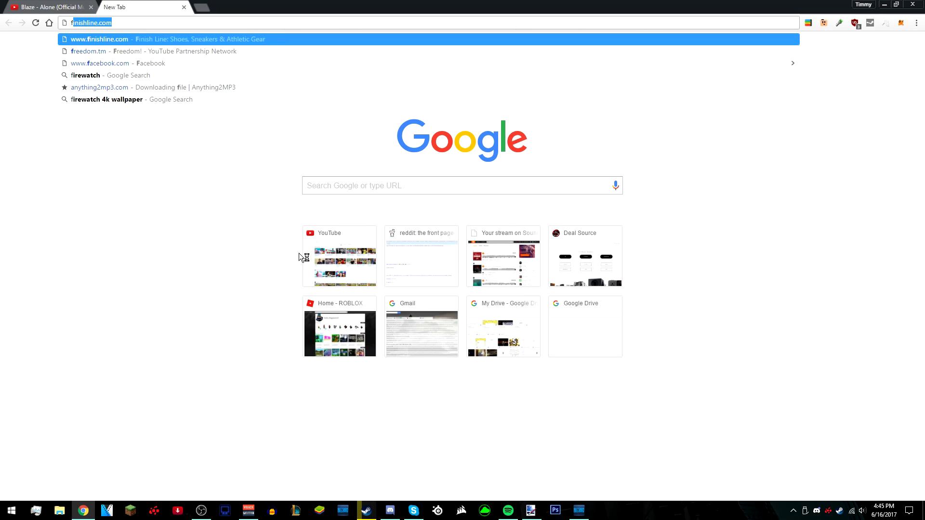
Search images for 'firewatch 4k wallpaper' and copy the blue lake-and-deer wallpaper.
text(ewatch)
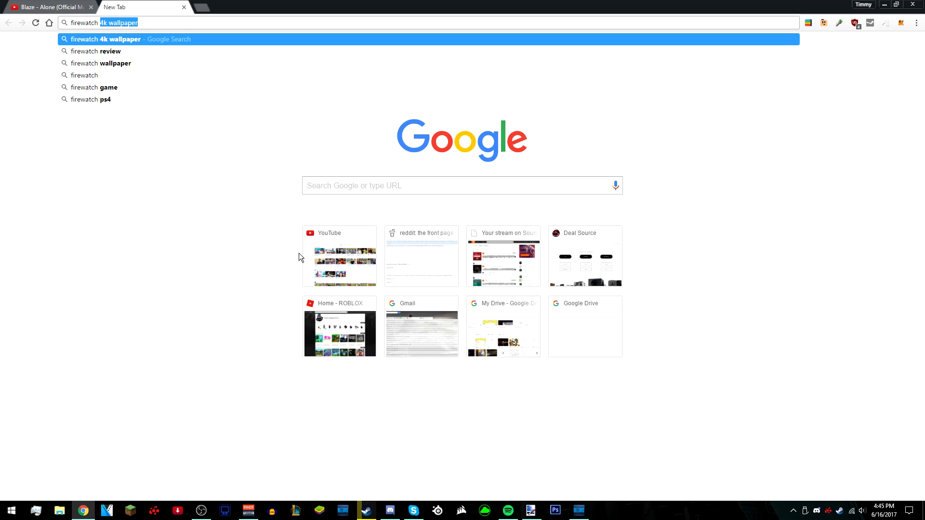
key(Return)
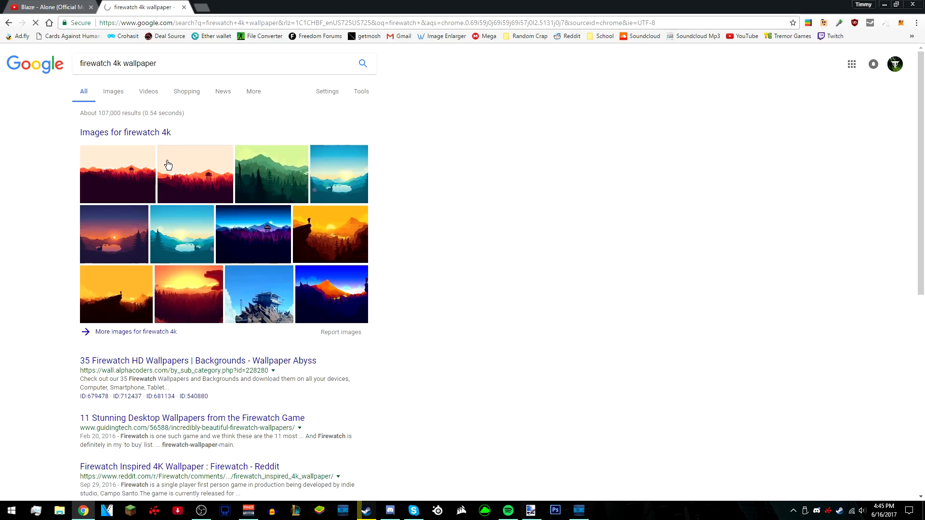
click(115, 92)
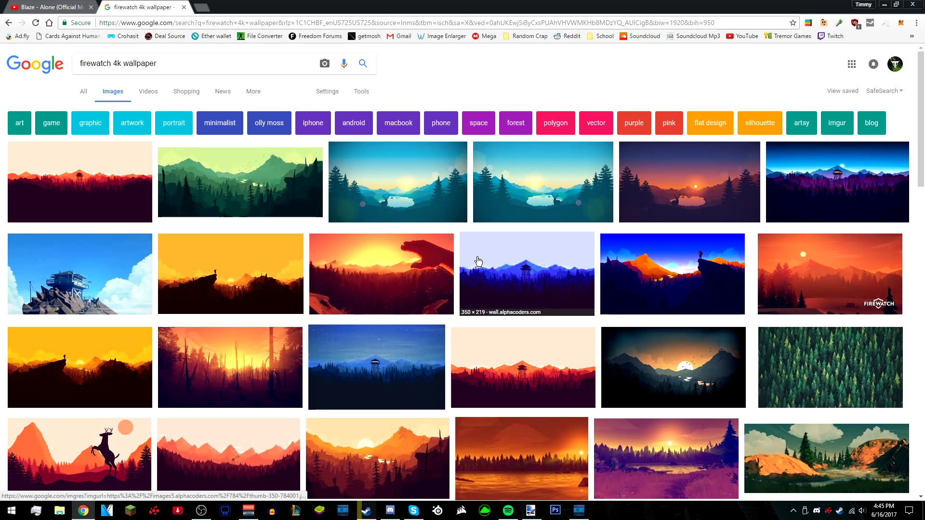
click(435, 199)
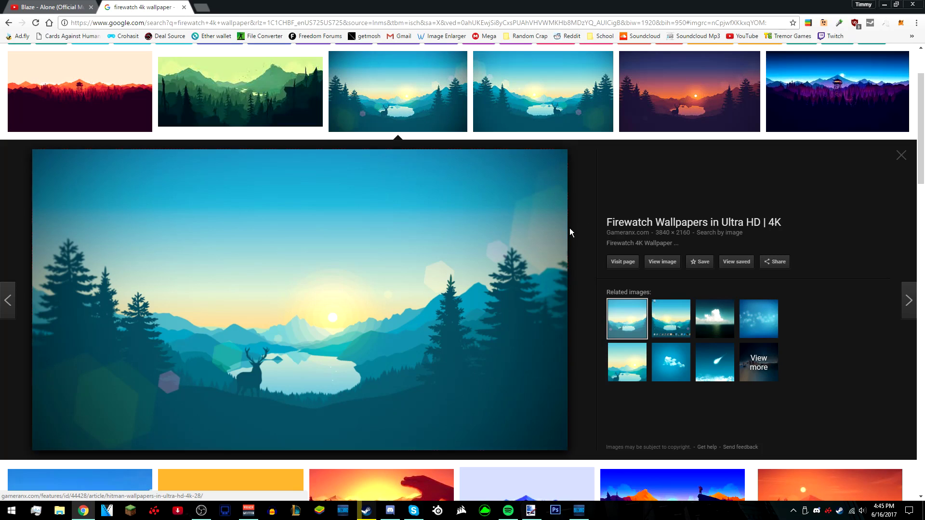
scroll(627, 205, up, 2)
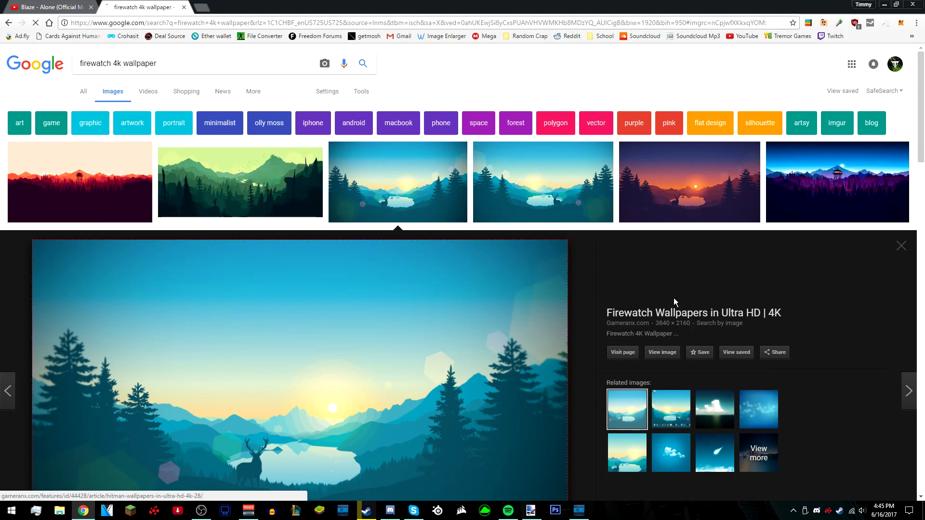
scroll(809, 286, down, 3)
right_click(518, 286)
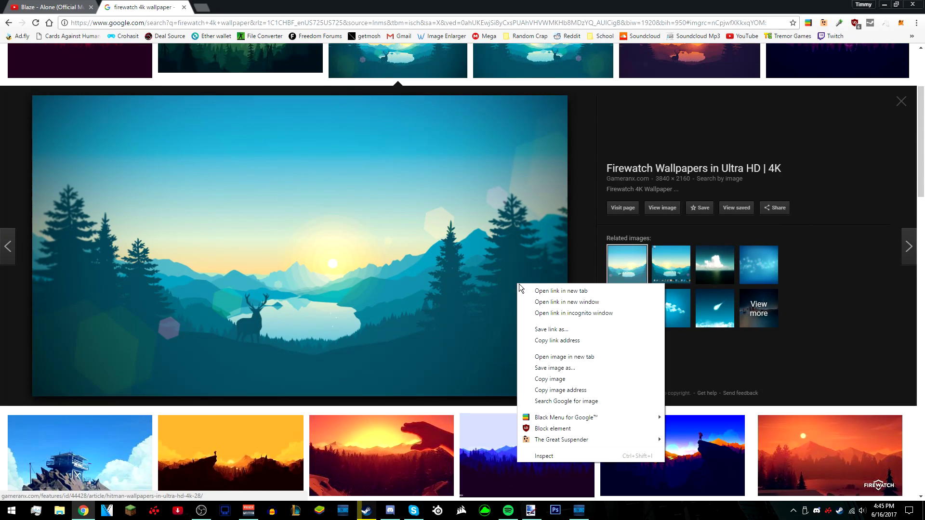
click(545, 380)
click(531, 511)
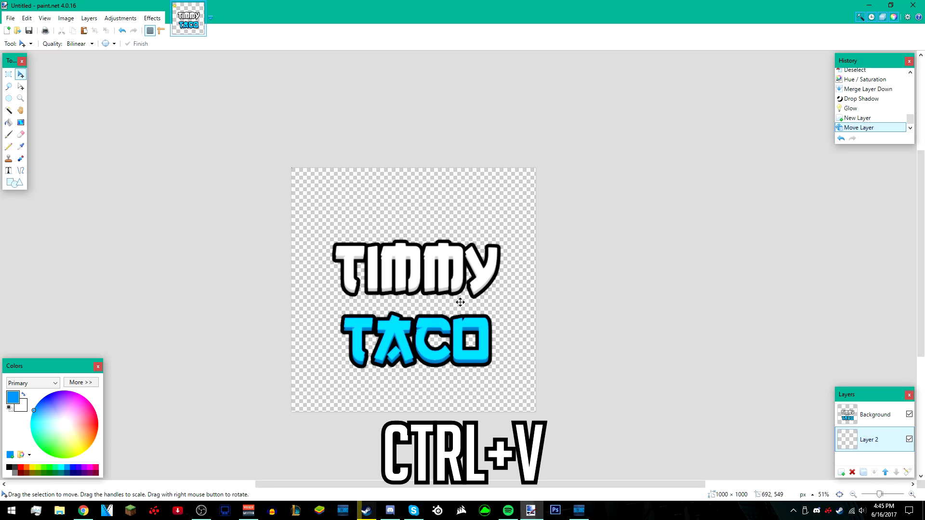
Paste the wallpaper into Layer 2, keeping the canvas at 1000 × 1000.
key(ctrl+v)
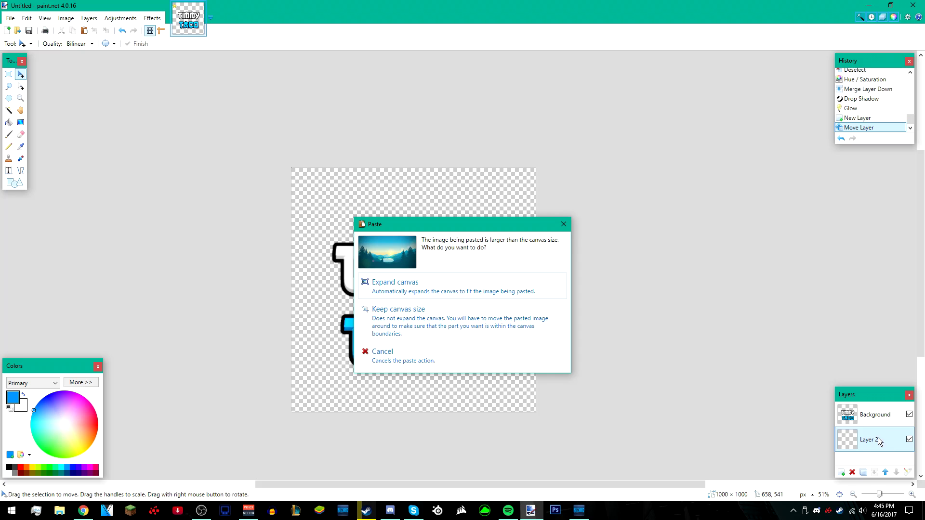
click(447, 317)
scroll(709, 382, down, 2)
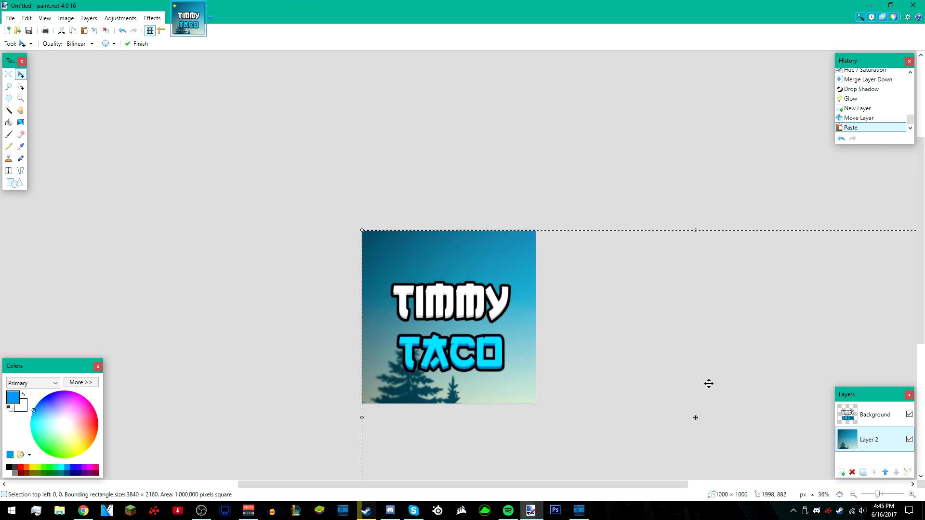
drag(657, 489, 756, 489)
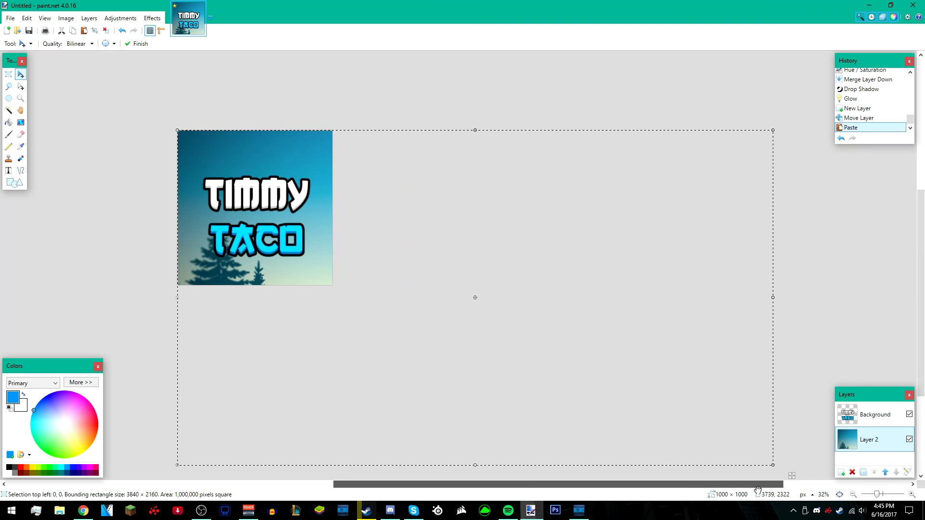
click(855, 496)
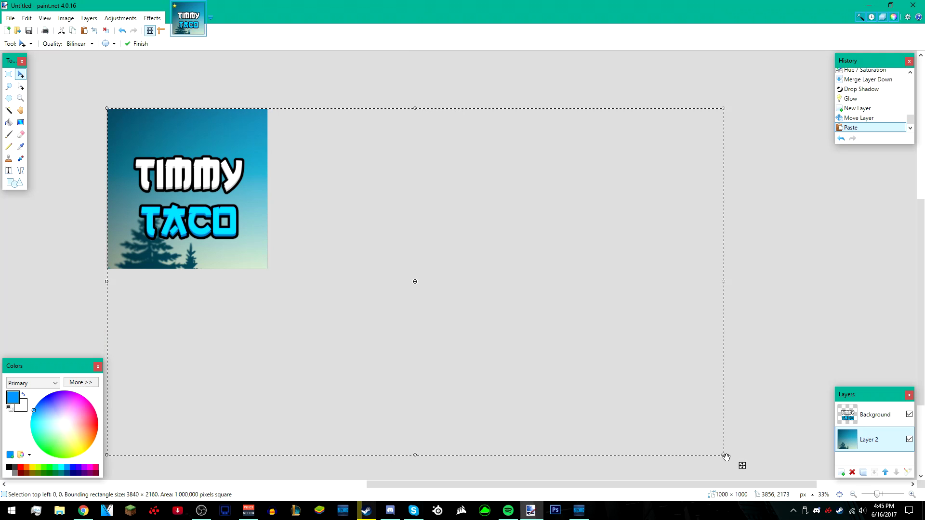
Resize the wallpaper to 1824 × 1026 and slide it so the deer sit behind the logo.
drag(725, 456, 415, 274)
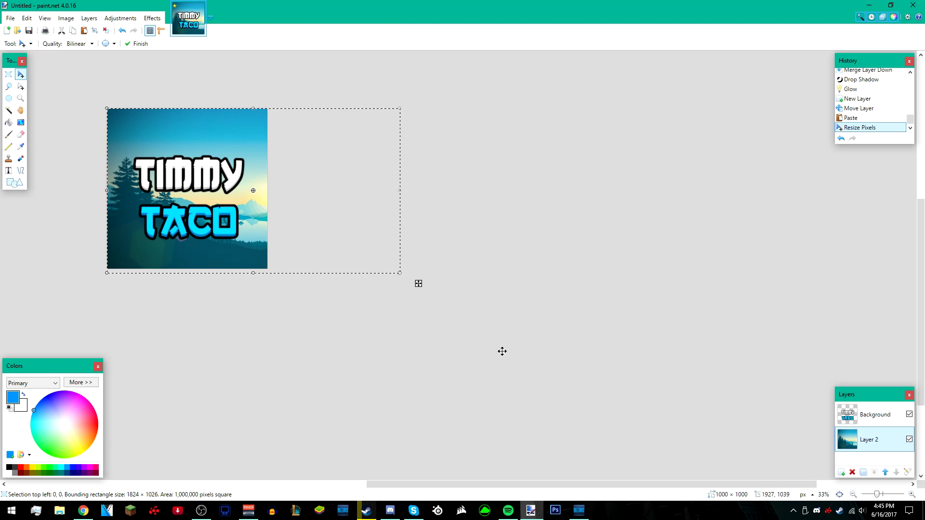
drag(632, 484, 554, 473)
click(912, 495)
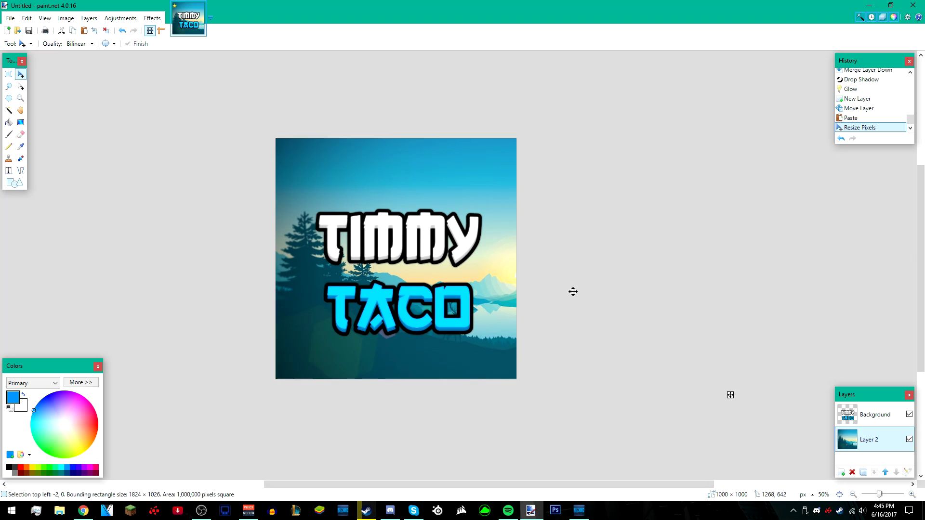
drag(572, 291, 433, 286)
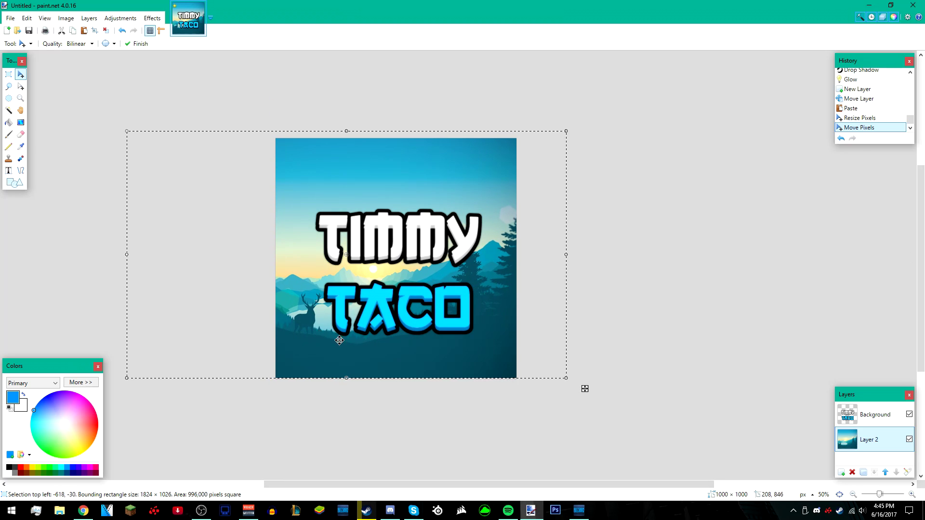
drag(389, 344, 420, 345)
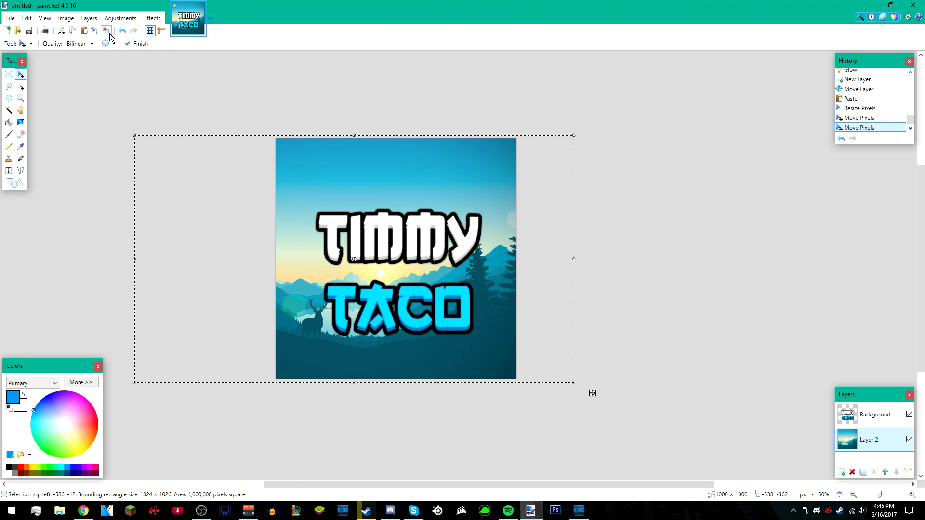
click(140, 44)
scroll(555, 305, down, 1)
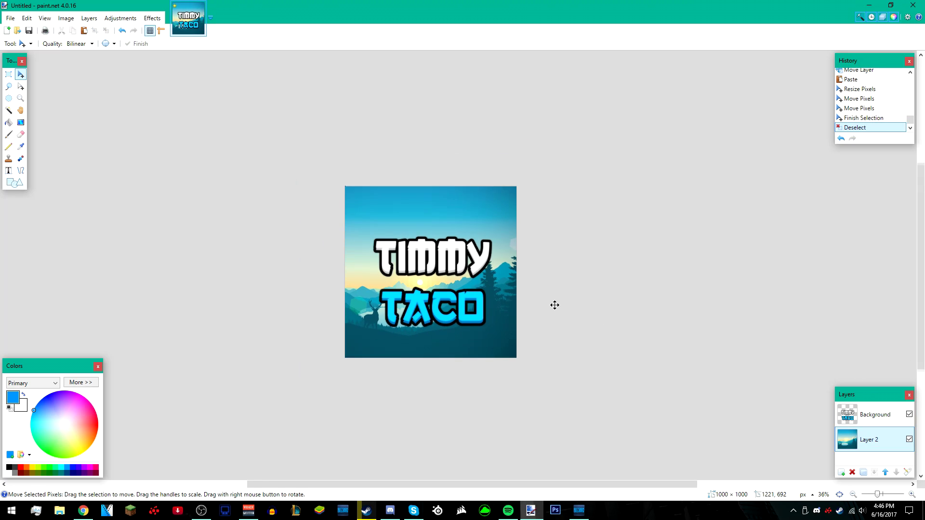
Add Layer 3 and flood-fill the whole square with solid blue.
click(841, 473)
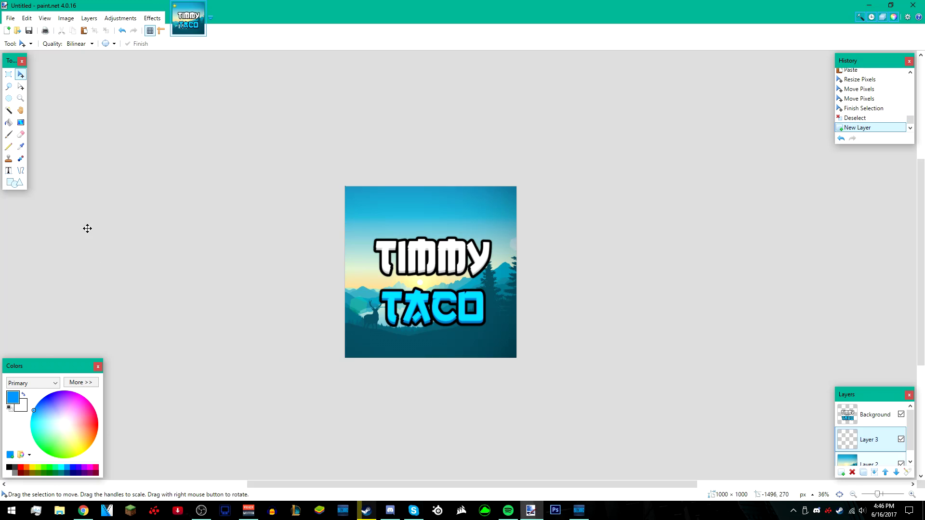
click(9, 123)
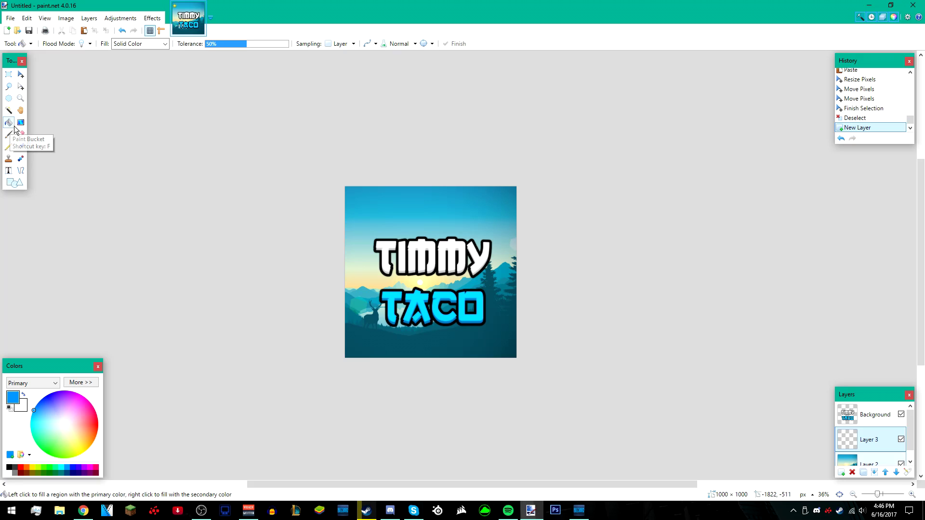
click(440, 304)
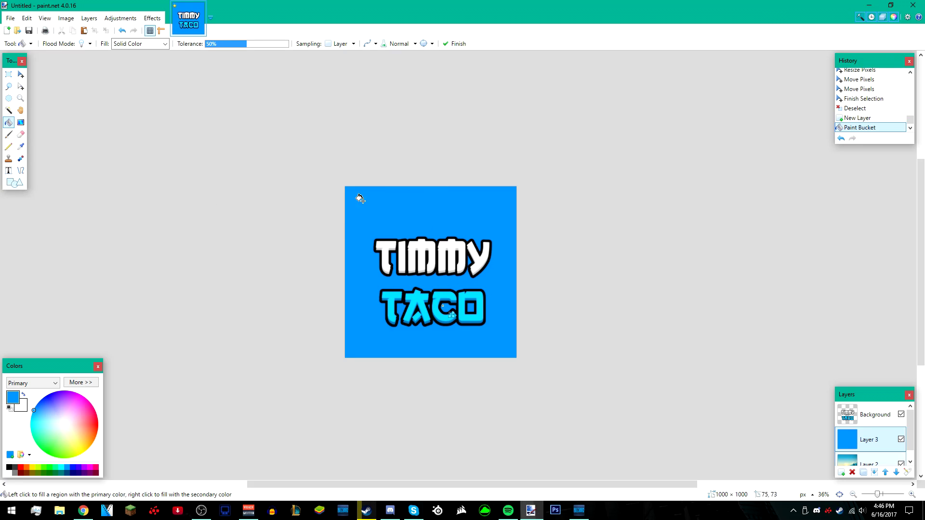
click(23, 76)
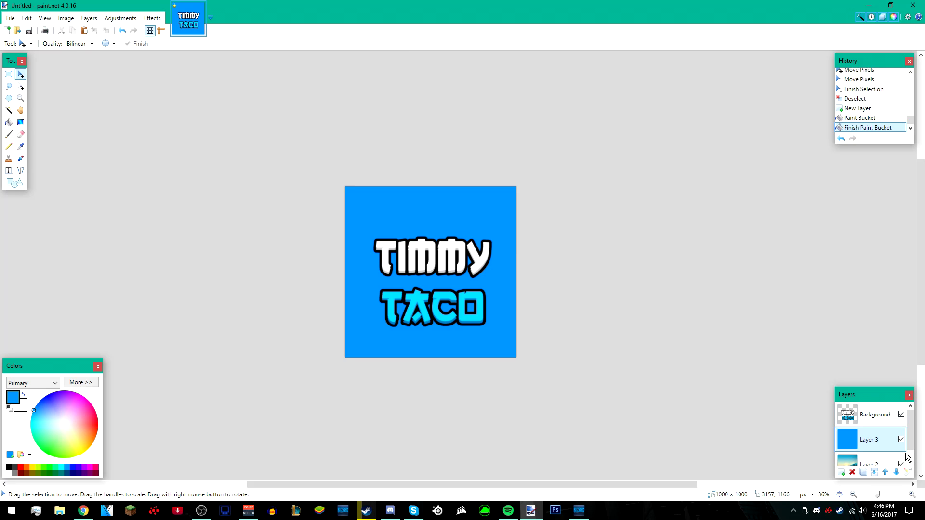
click(907, 472)
Set Layer 3 to Overlay blending with opacity 159 and apply it.
drag(455, 186, 560, 115)
click(573, 166)
click(558, 237)
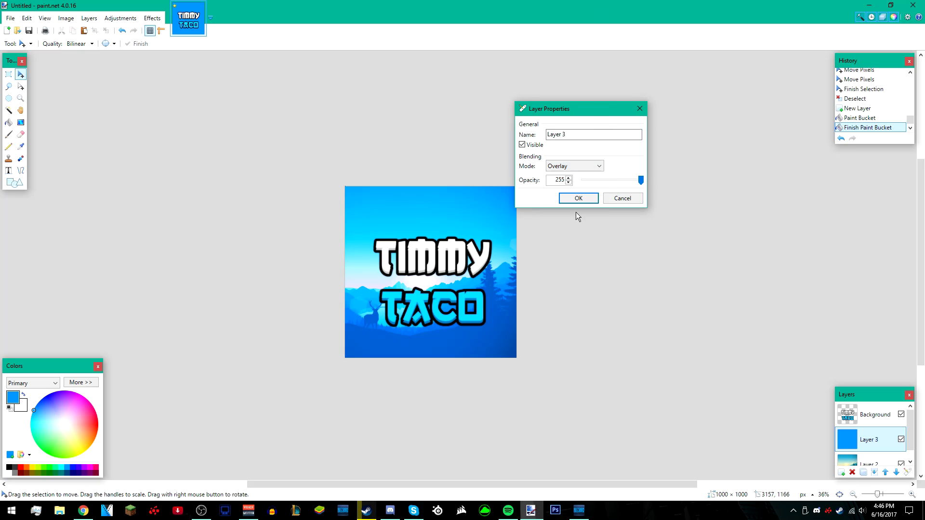
click(612, 186)
click(611, 187)
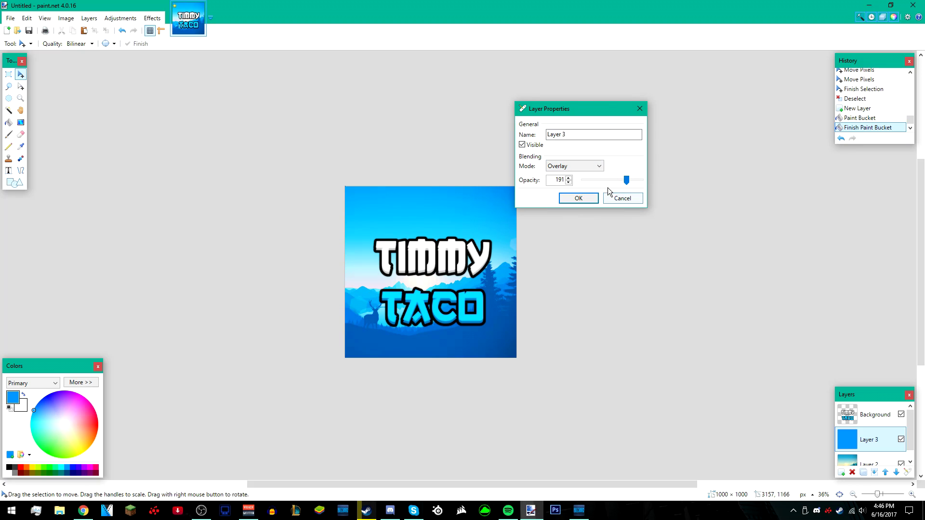
click(574, 167)
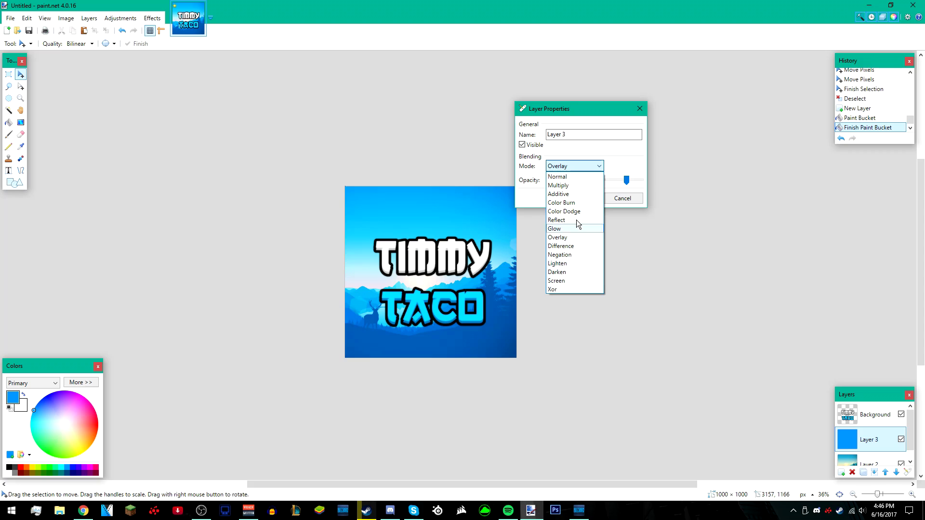
click(574, 237)
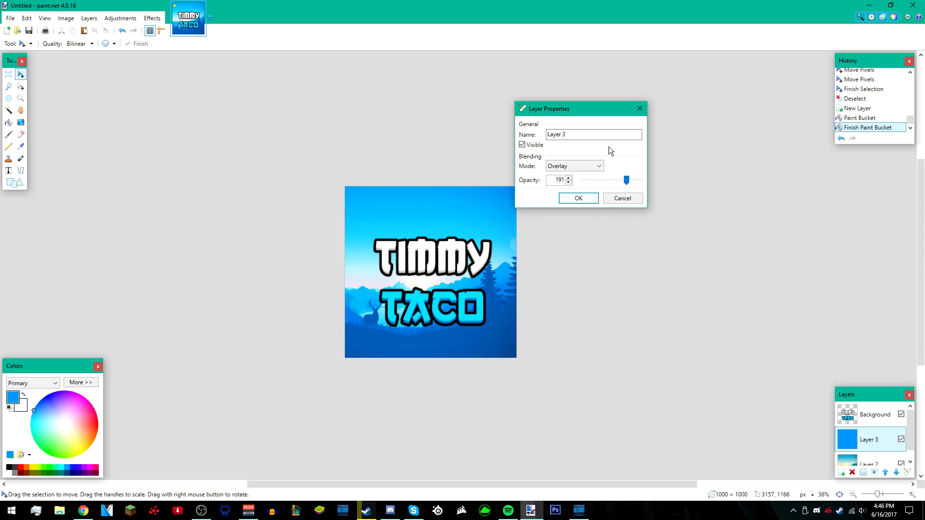
click(619, 182)
drag(590, 108, 680, 73)
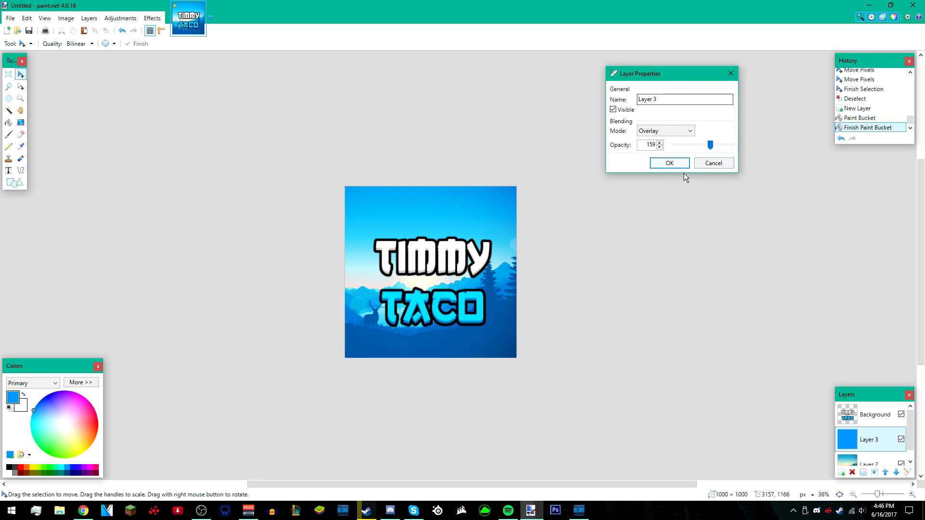
click(669, 163)
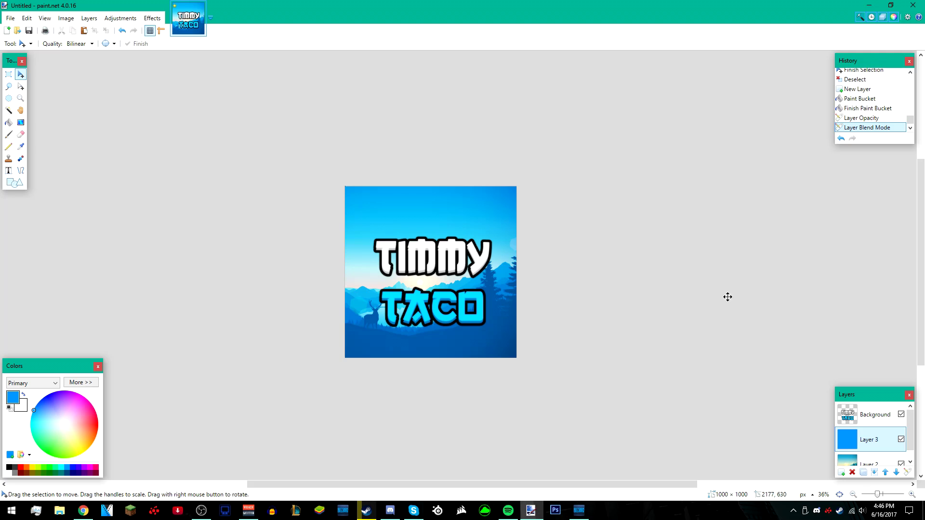
Add empty Layer 4, then open 1.png from the Light Leaks folder.
click(841, 472)
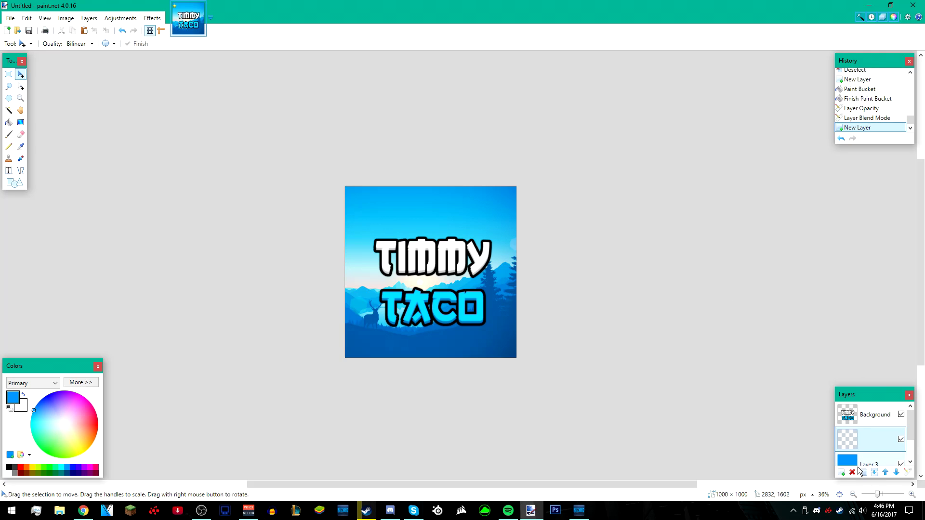
click(9, 20)
click(16, 44)
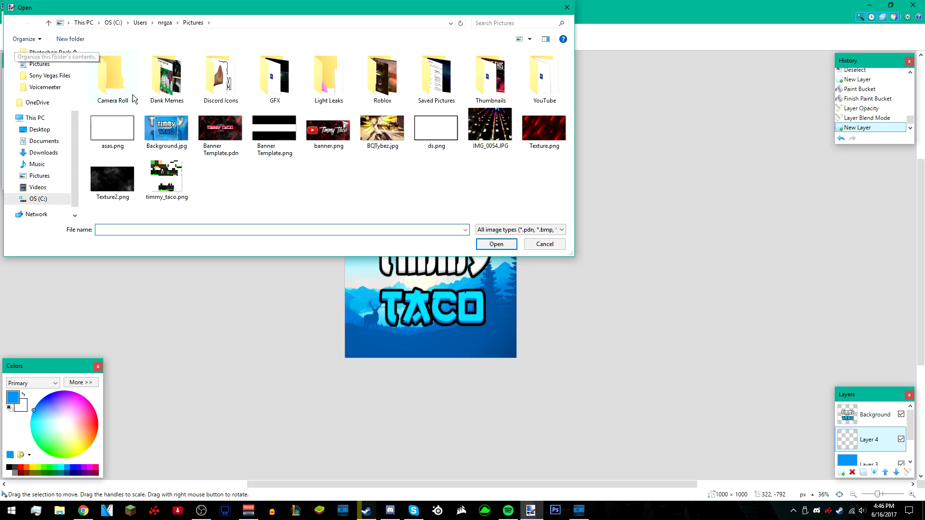
double_click(332, 83)
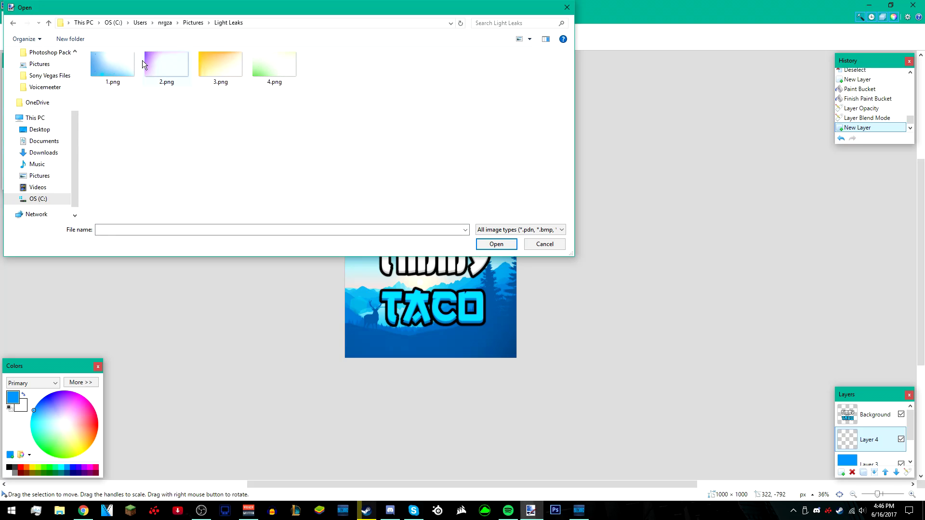
click(131, 76)
click(496, 244)
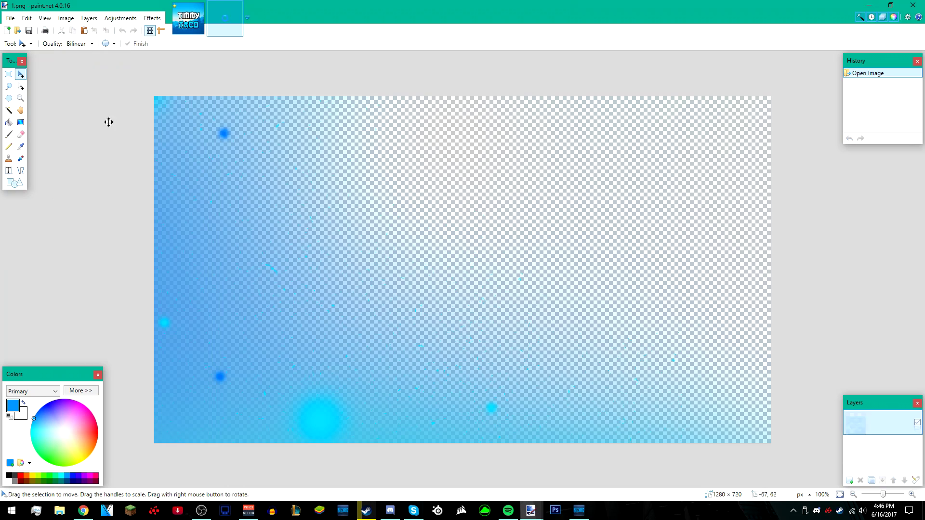
scroll(451, 263, down, 3)
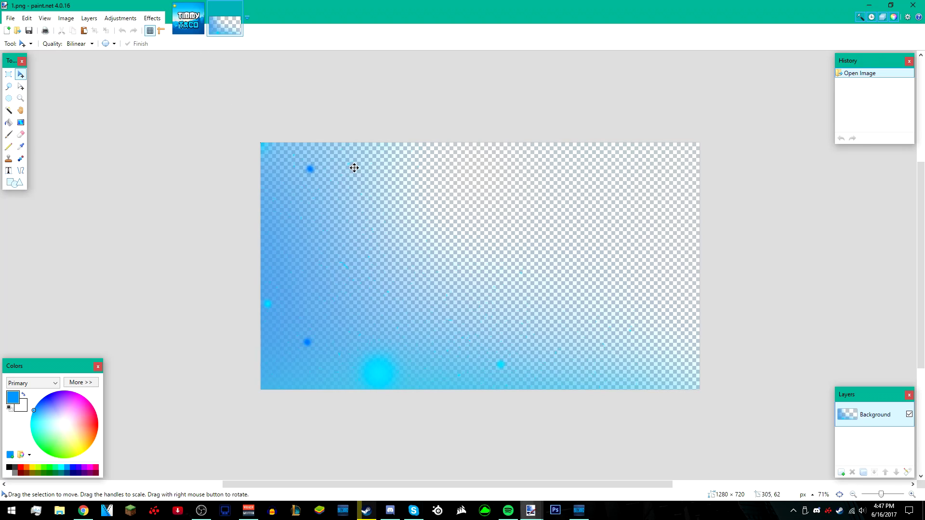
click(191, 27)
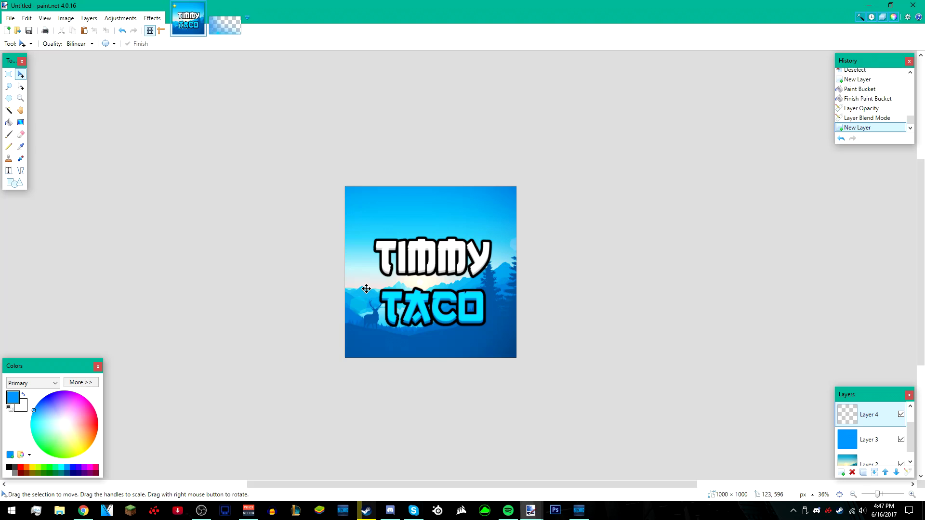
Paste the light leak into Layer 4 keeping canvas size, enlarging it to 1803 × 1014.
key(ctrl+v)
click(436, 332)
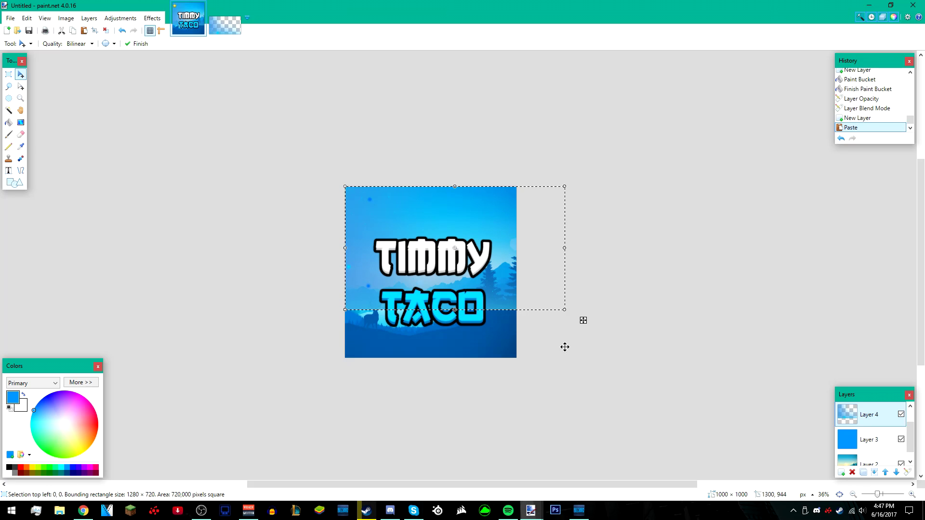
drag(399, 263, 447, 309)
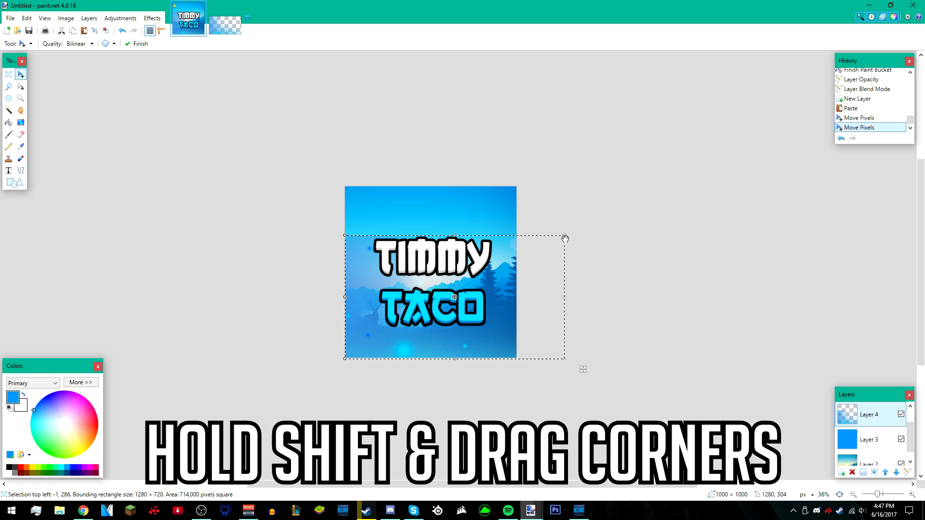
drag(564, 234, 655, 186)
drag(484, 311, 479, 310)
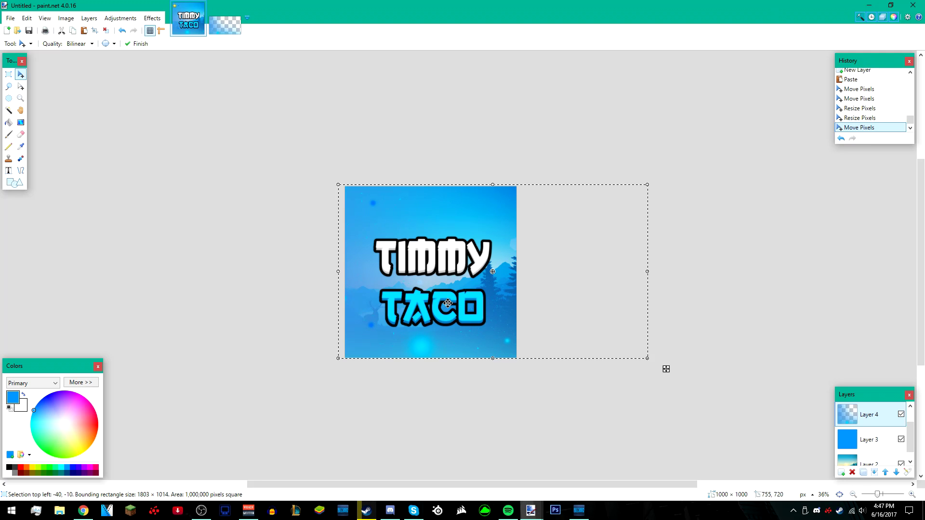
Commit the light leak placement and give Layer 4 Glow blending at opacity 223.
click(106, 31)
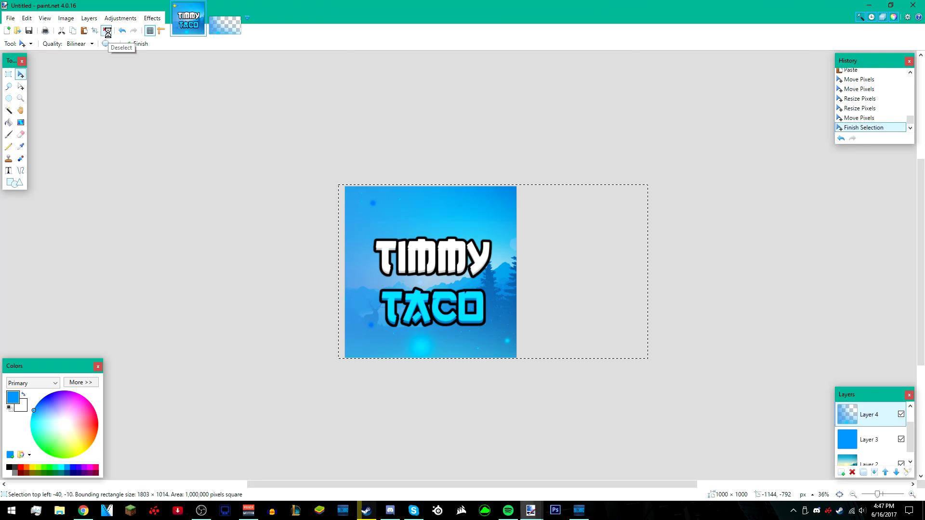
click(905, 472)
drag(477, 208, 612, 133)
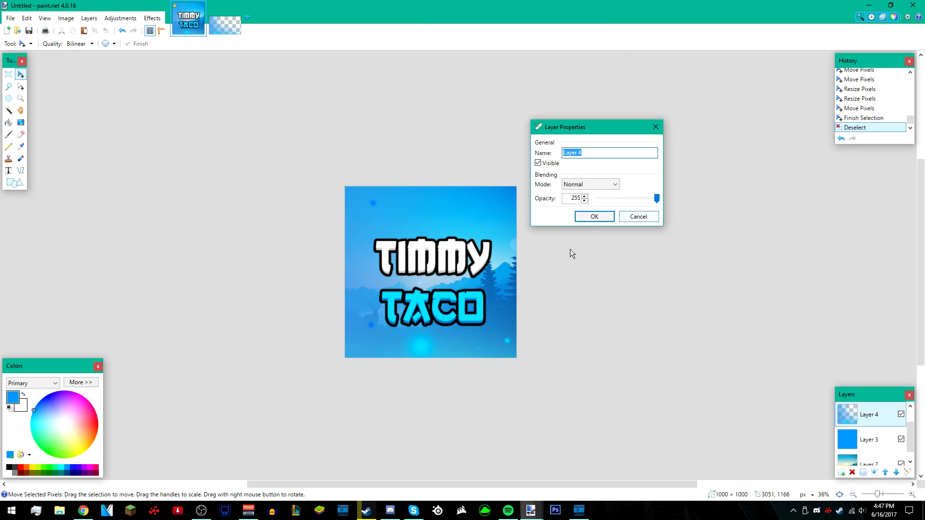
click(588, 185)
click(575, 250)
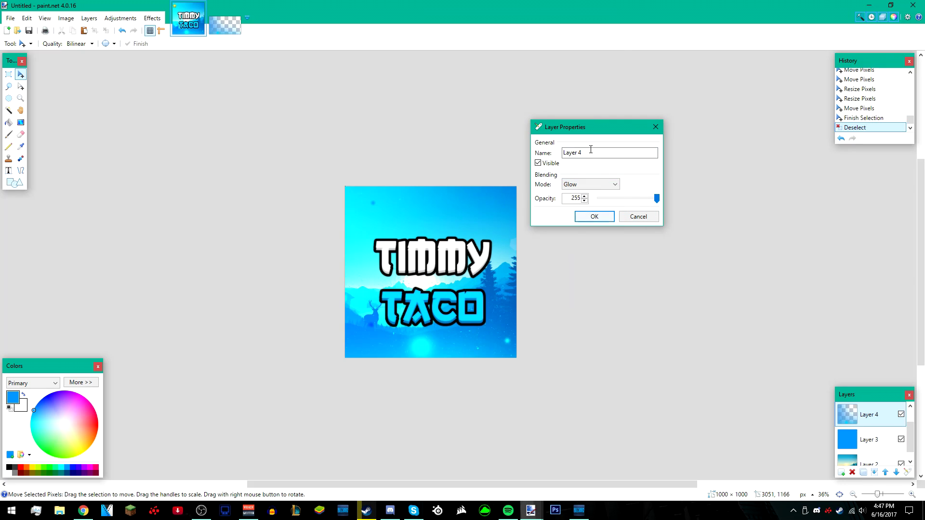
drag(590, 126, 701, 99)
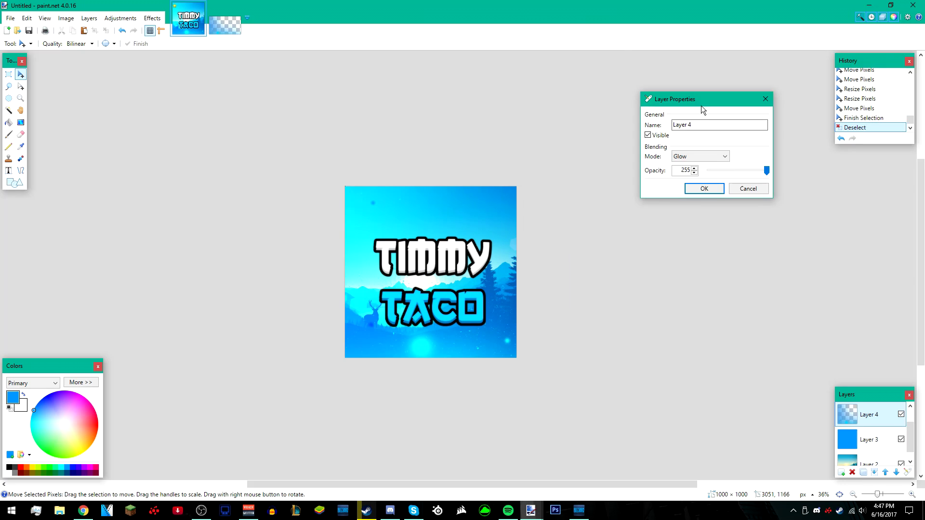
click(732, 177)
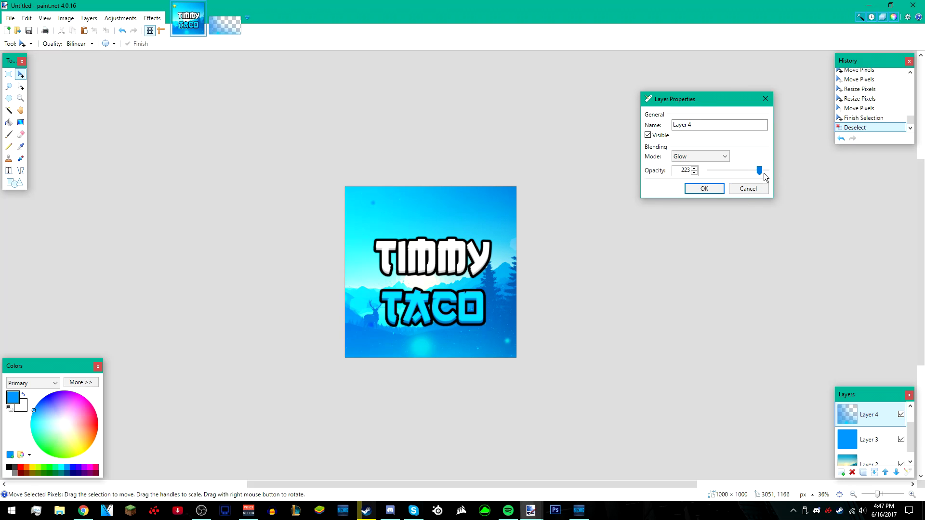
click(703, 189)
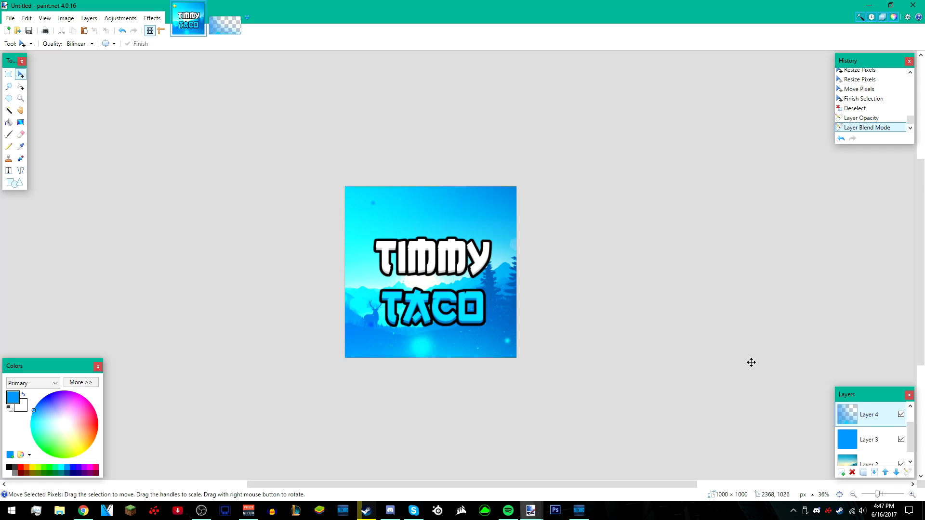
Select the Background layer and apply Object Align's Center Both to the logo.
scroll(543, 320, up, 2)
scroll(536, 331, down, 1)
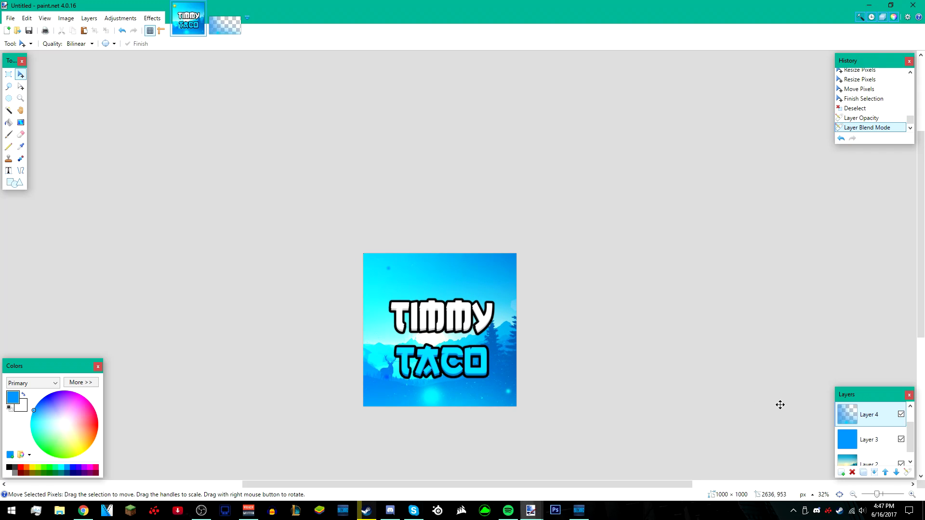
scroll(875, 431, up, 1)
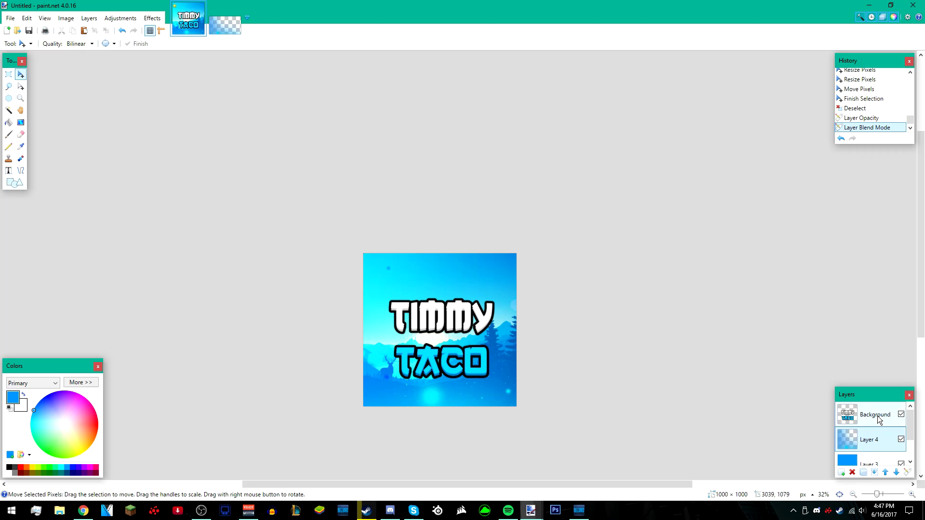
click(877, 418)
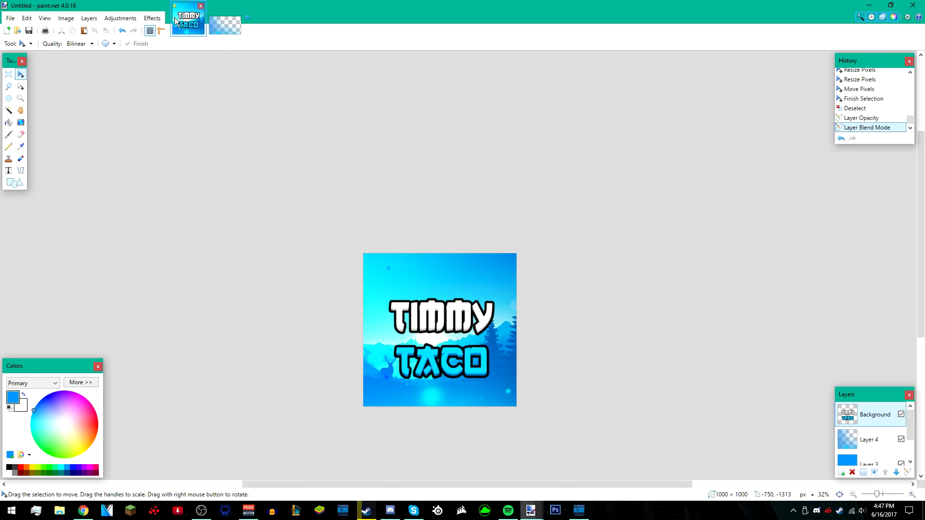
key(alt+c)
mouse_move(201, 208)
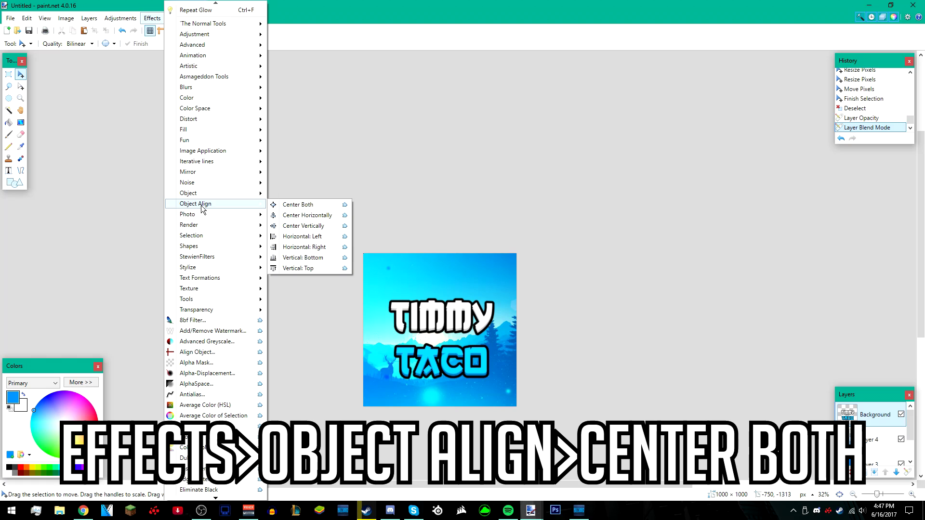
click(275, 206)
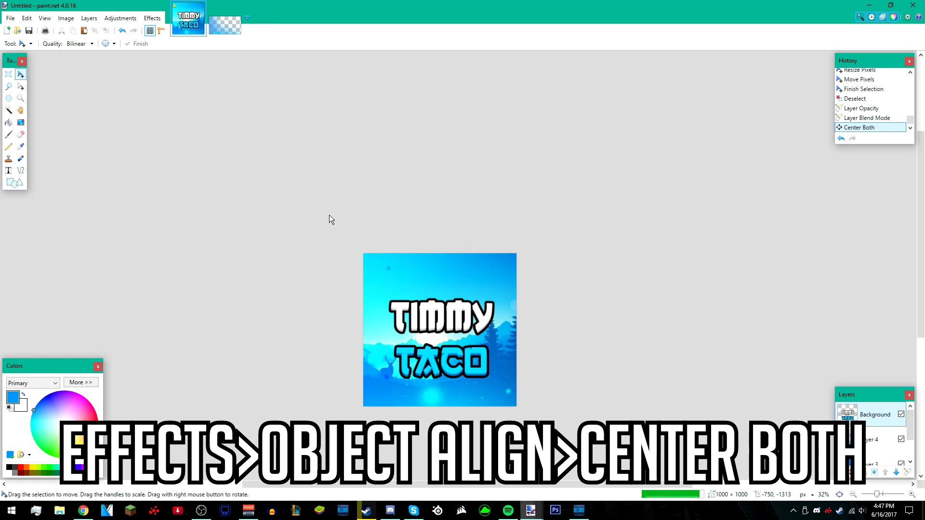
ctrl+scroll(511, 264, up, 1)
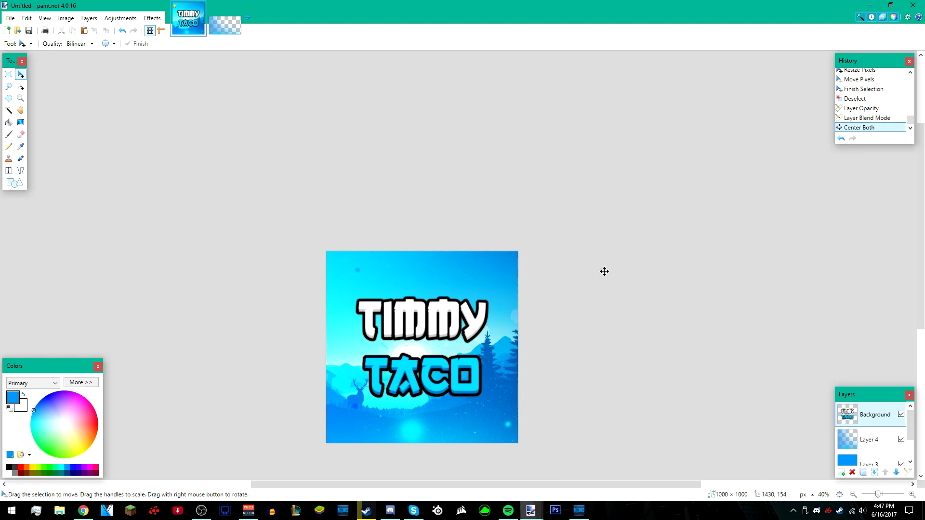
scroll(607, 268, down, 1)
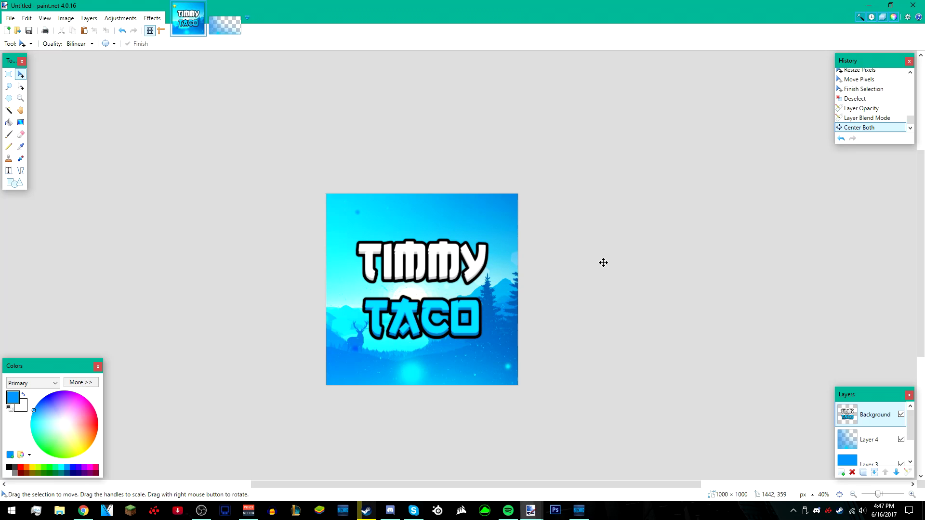
ctrl+scroll(603, 262, down, 1)
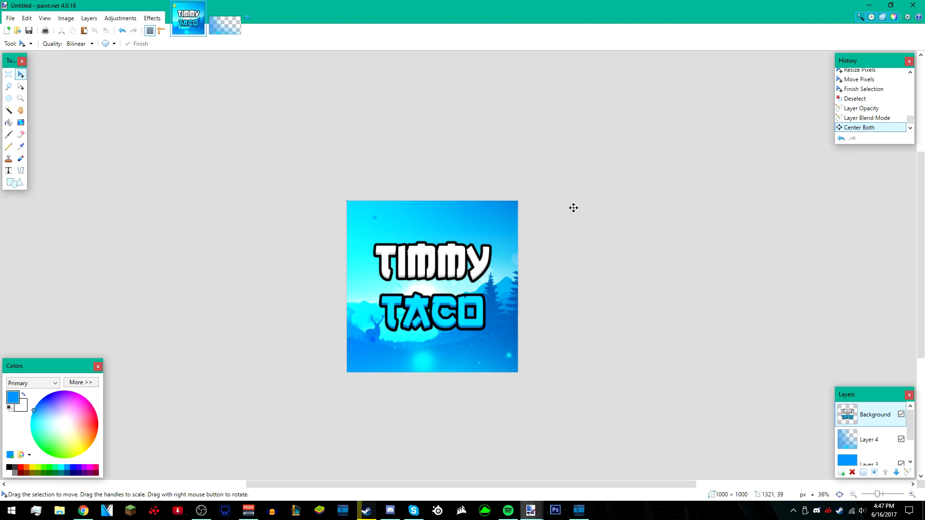
ctrl+scroll(556, 207, down, 2)
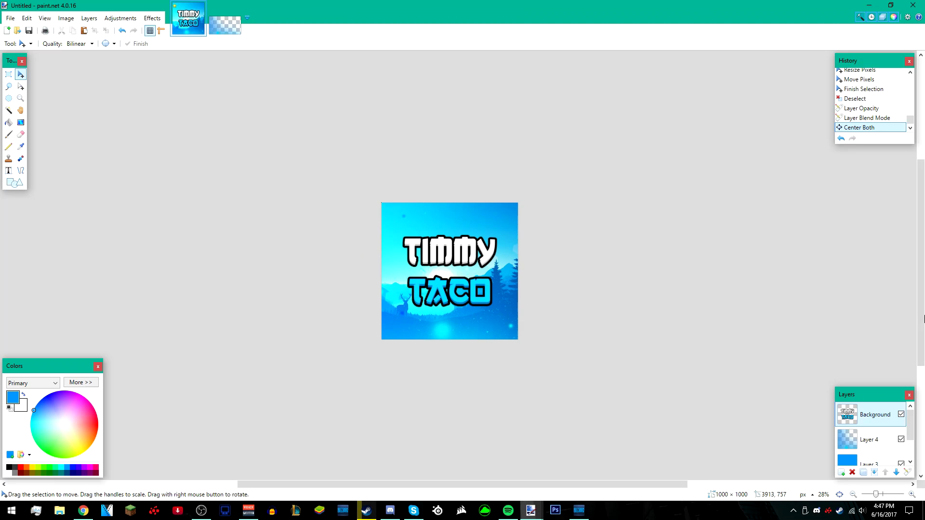
Start Save As in the Pictures folder with PNG as the file type.
click(10, 17)
click(25, 98)
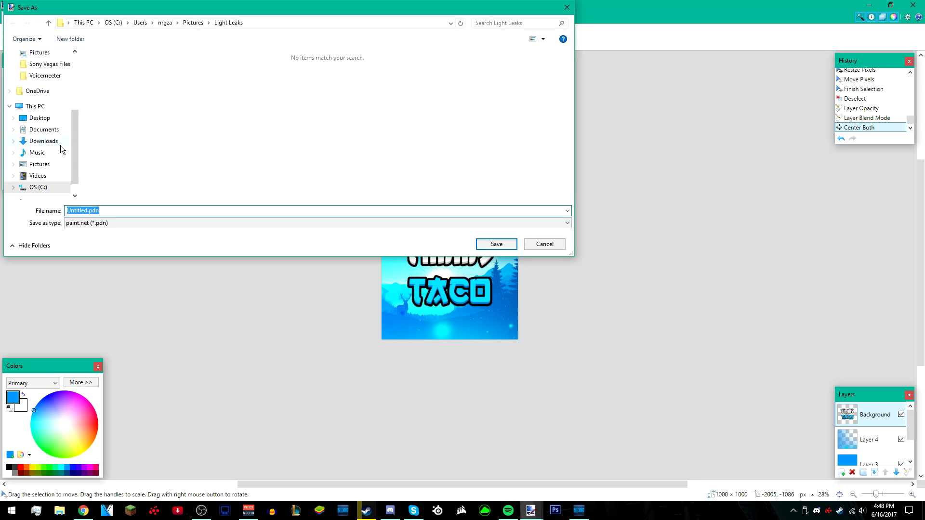
click(39, 164)
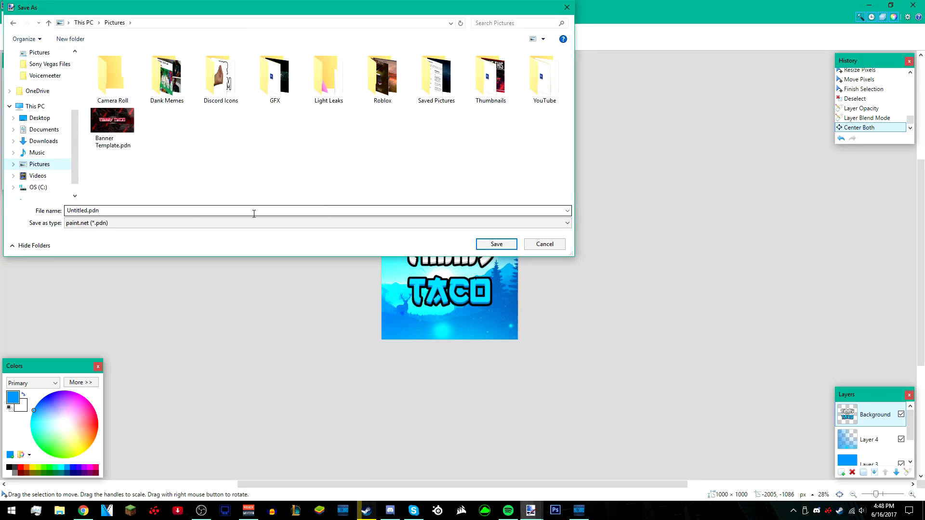
click(135, 223)
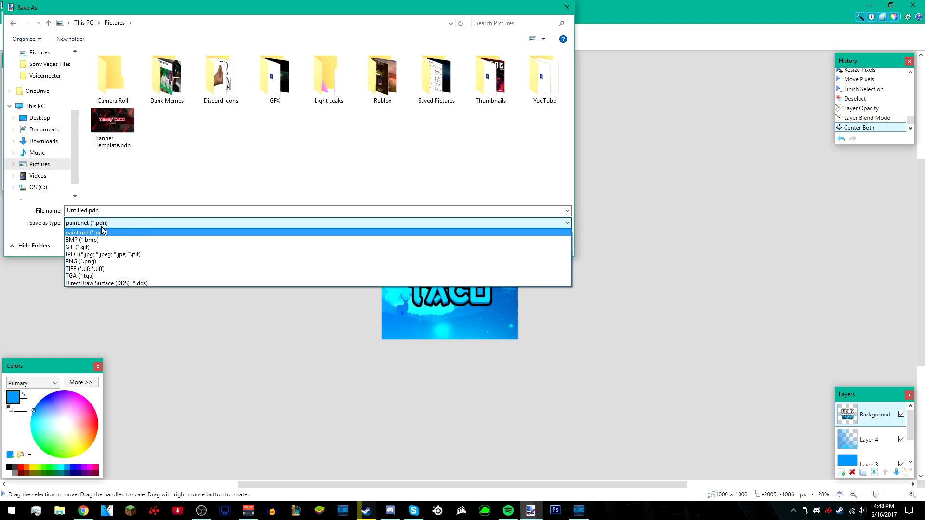
click(94, 261)
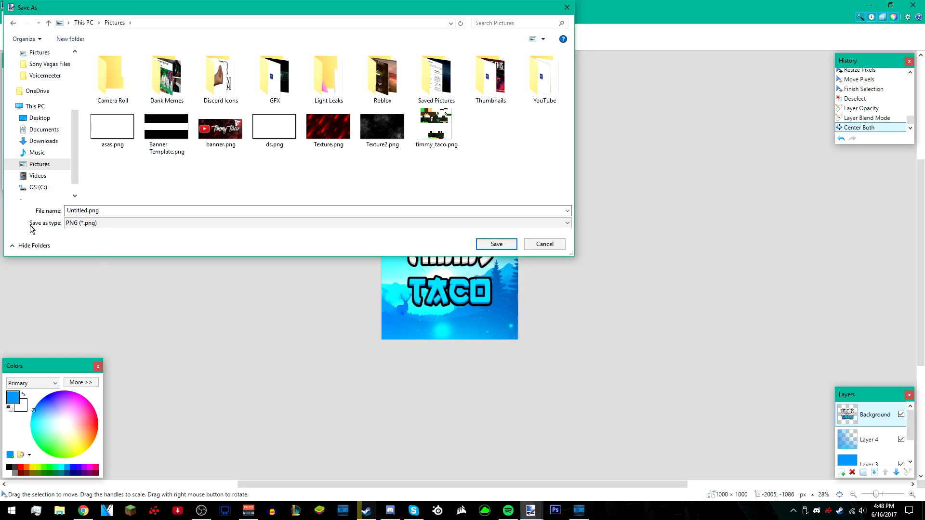
click(69, 223)
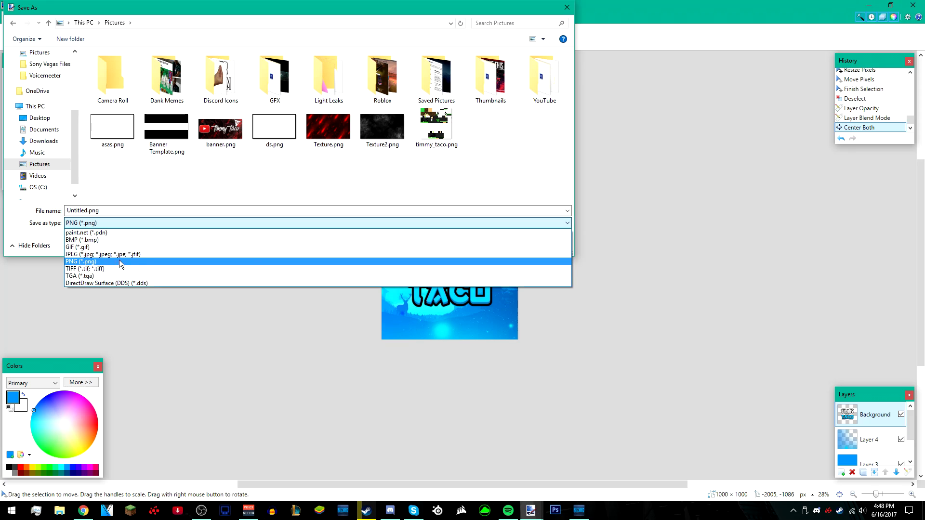
click(166, 259)
Name the file 'Profile Picture', accept the PNG settings and flatten the image.
click(200, 211)
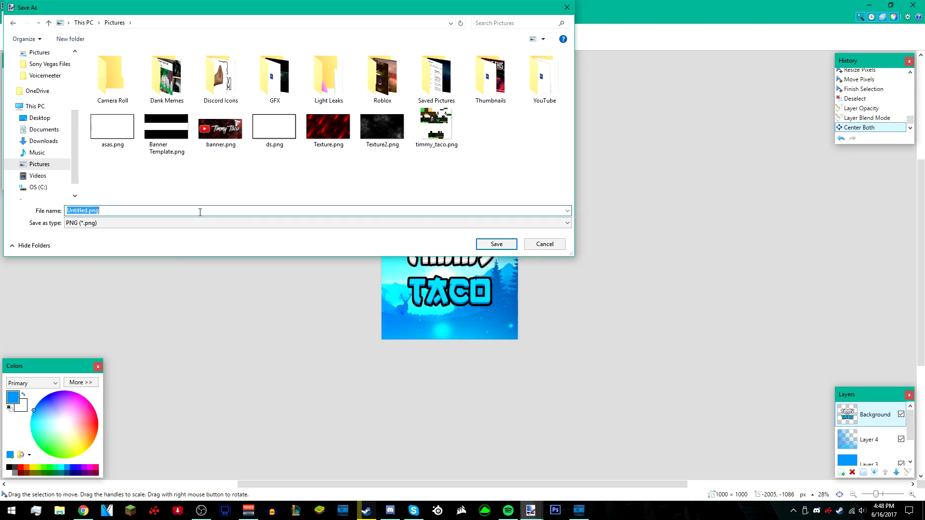
text(Por)
text(file Picture)
key(Return)
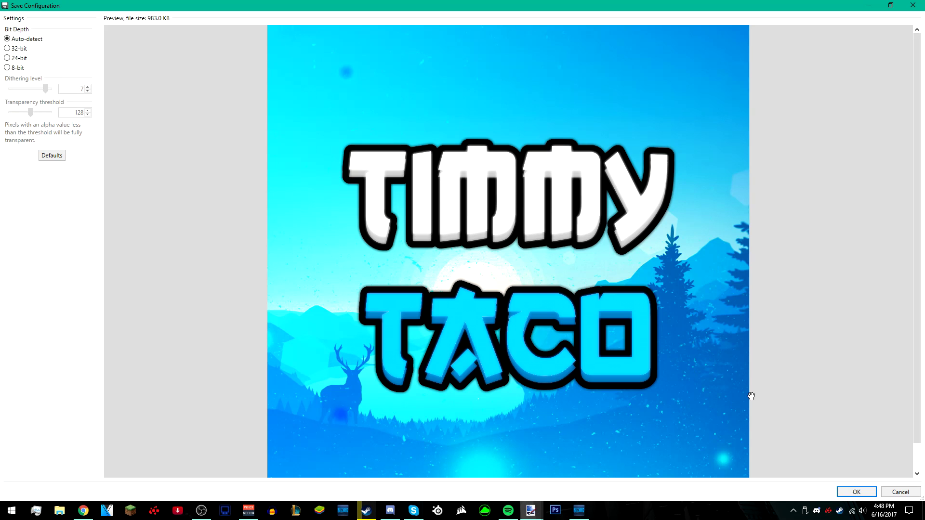
click(857, 492)
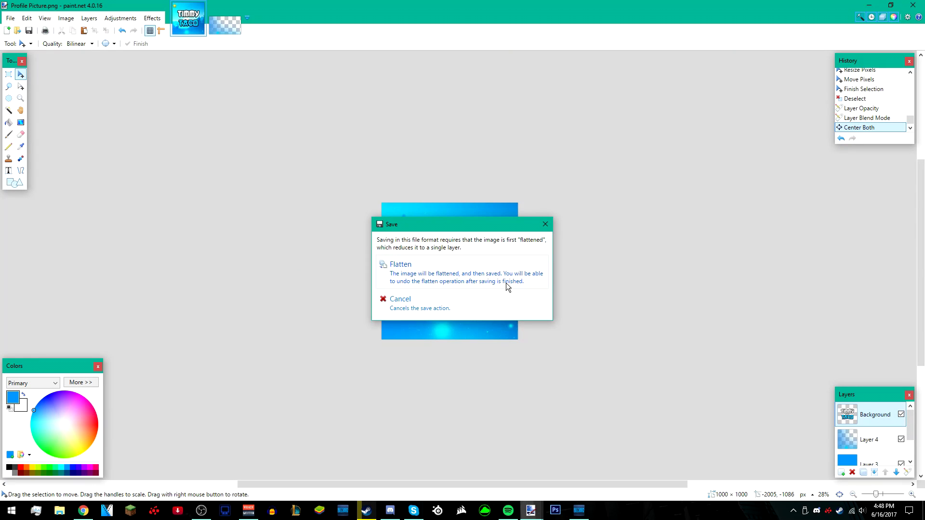
click(471, 266)
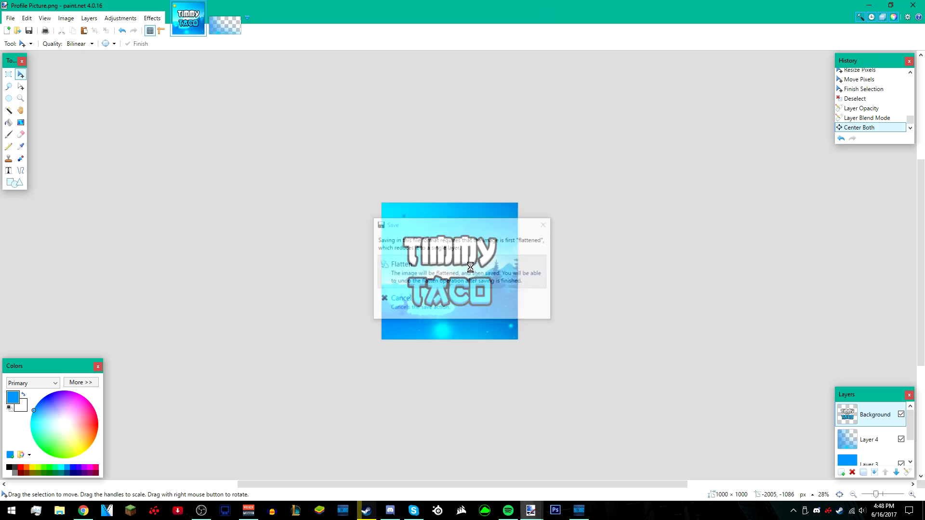
Launch File Explorer from the taskbar.
scroll(579, 366, up, 2)
scroll(527, 337, down, 2)
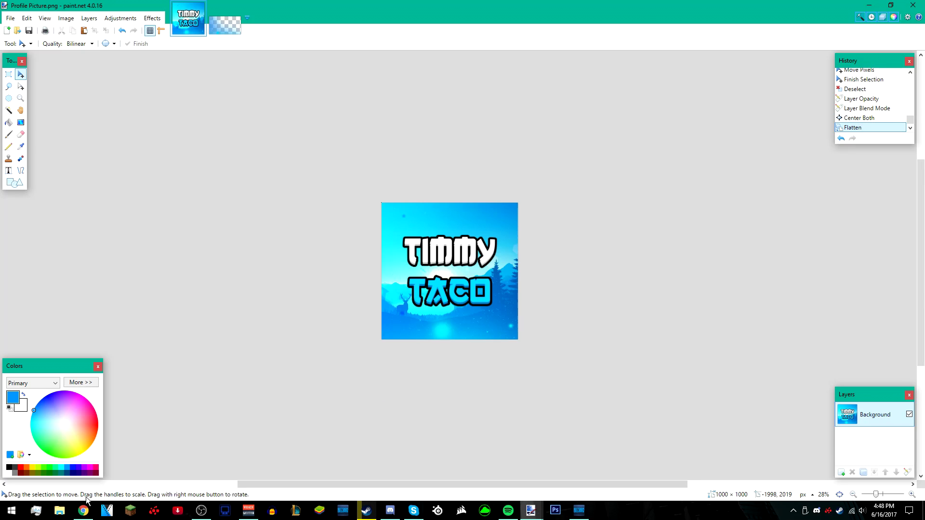
click(59, 510)
Open Profile Picture.png from Pictures in Windows Photo Viewer.
click(36, 154)
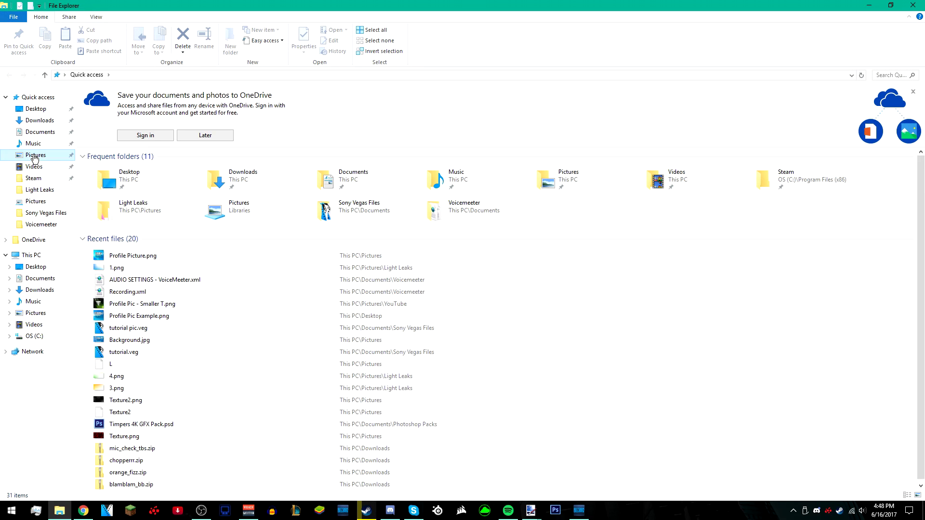
double_click(182, 206)
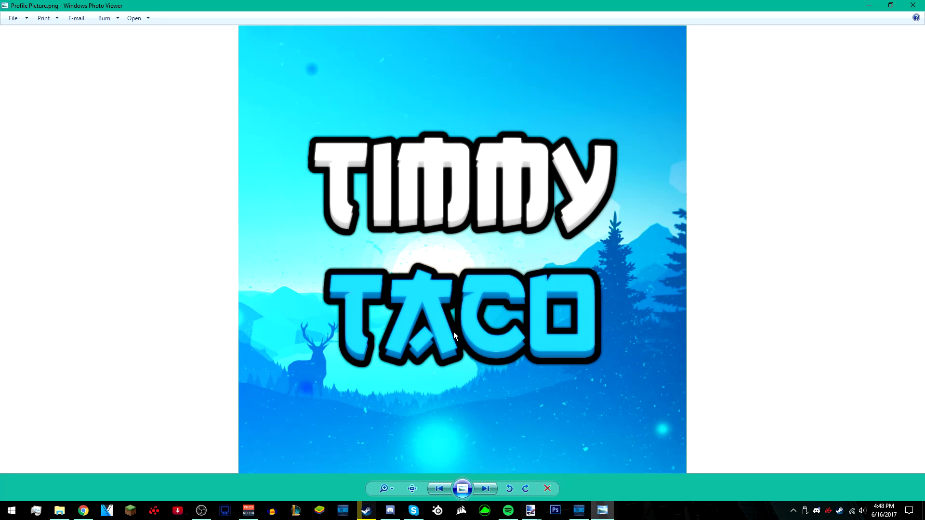